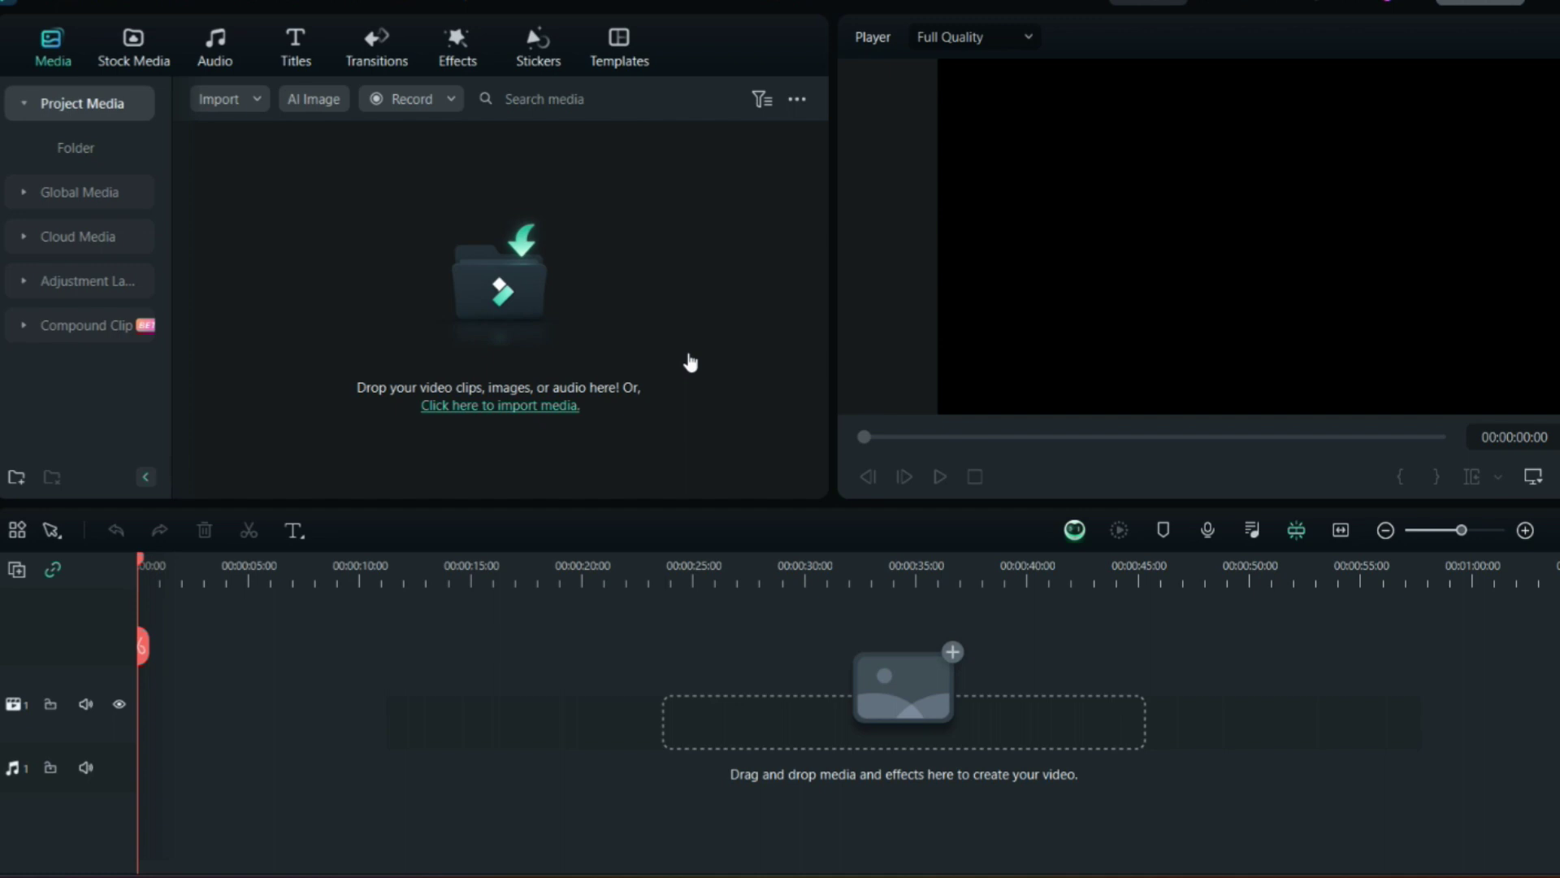
# Step: Search the stock media library for 'halloween'
pyautogui.click(152, 54)
pyautogui.click(301, 99)
pyautogui.write('hallowee')
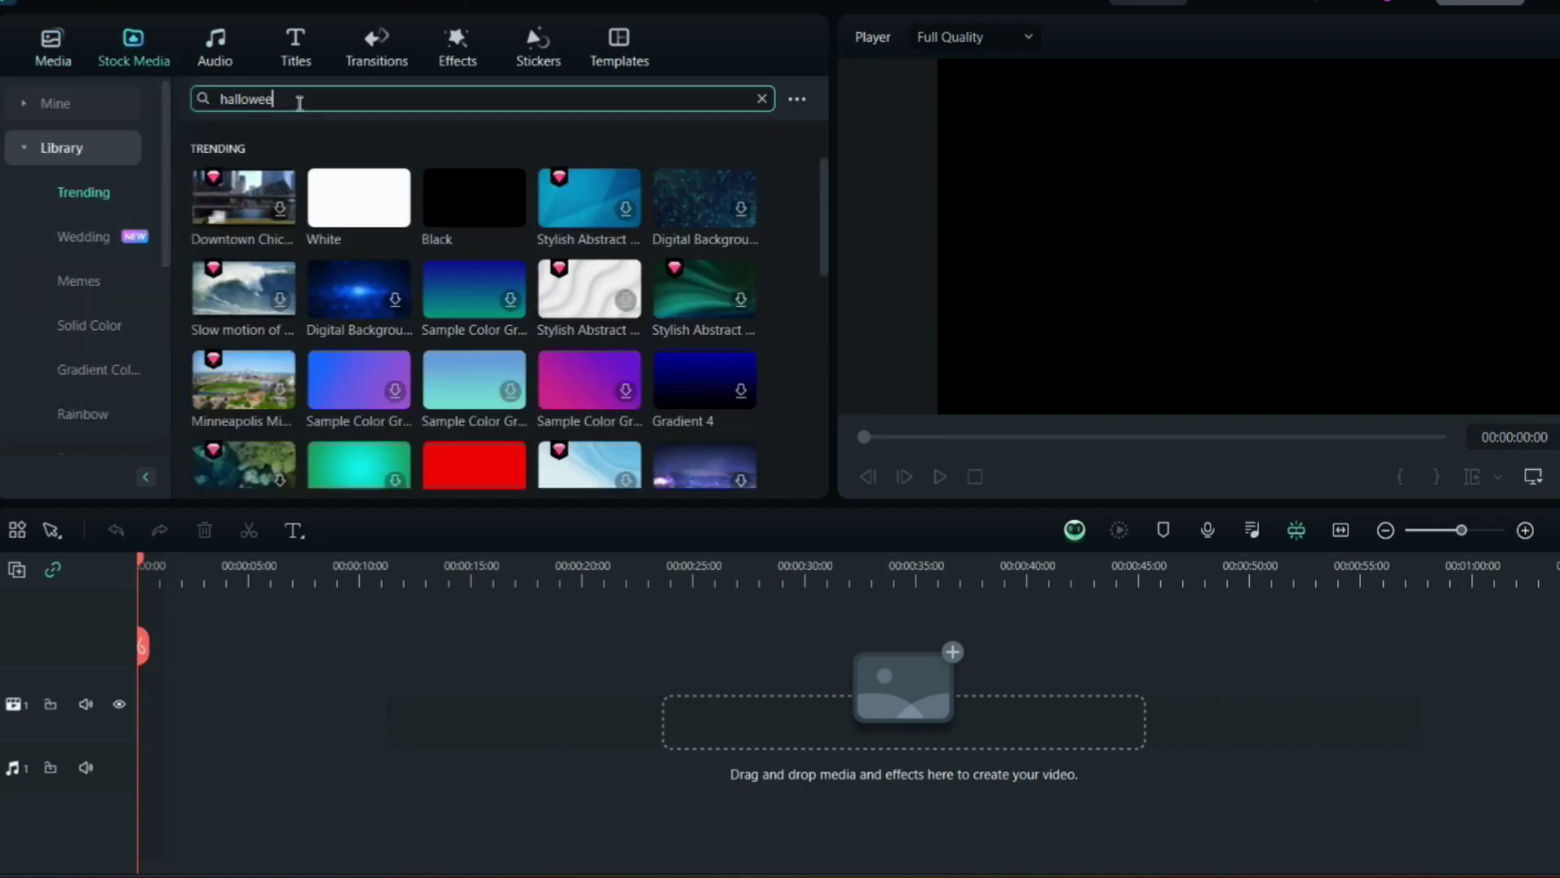
pyautogui.write('n')
pyautogui.press('Return')
pyautogui.scroll(-3, 514, 301)
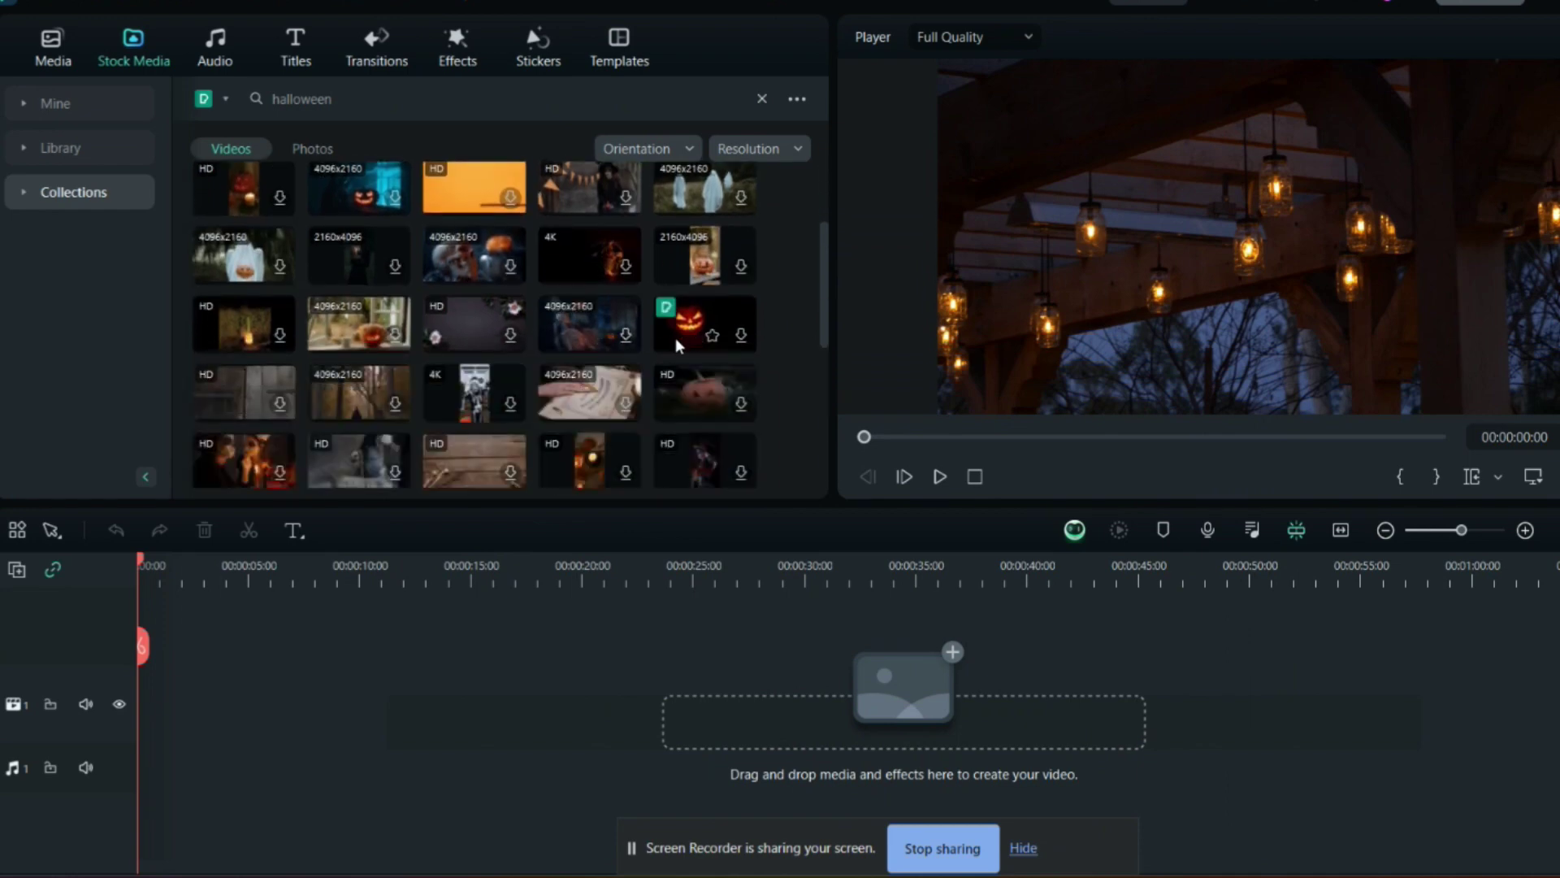
# Step: Add the glowing jack-o'-lantern clip to the timeline and match the project to its 1920x1080 29.97fps
pyautogui.click(676, 338)
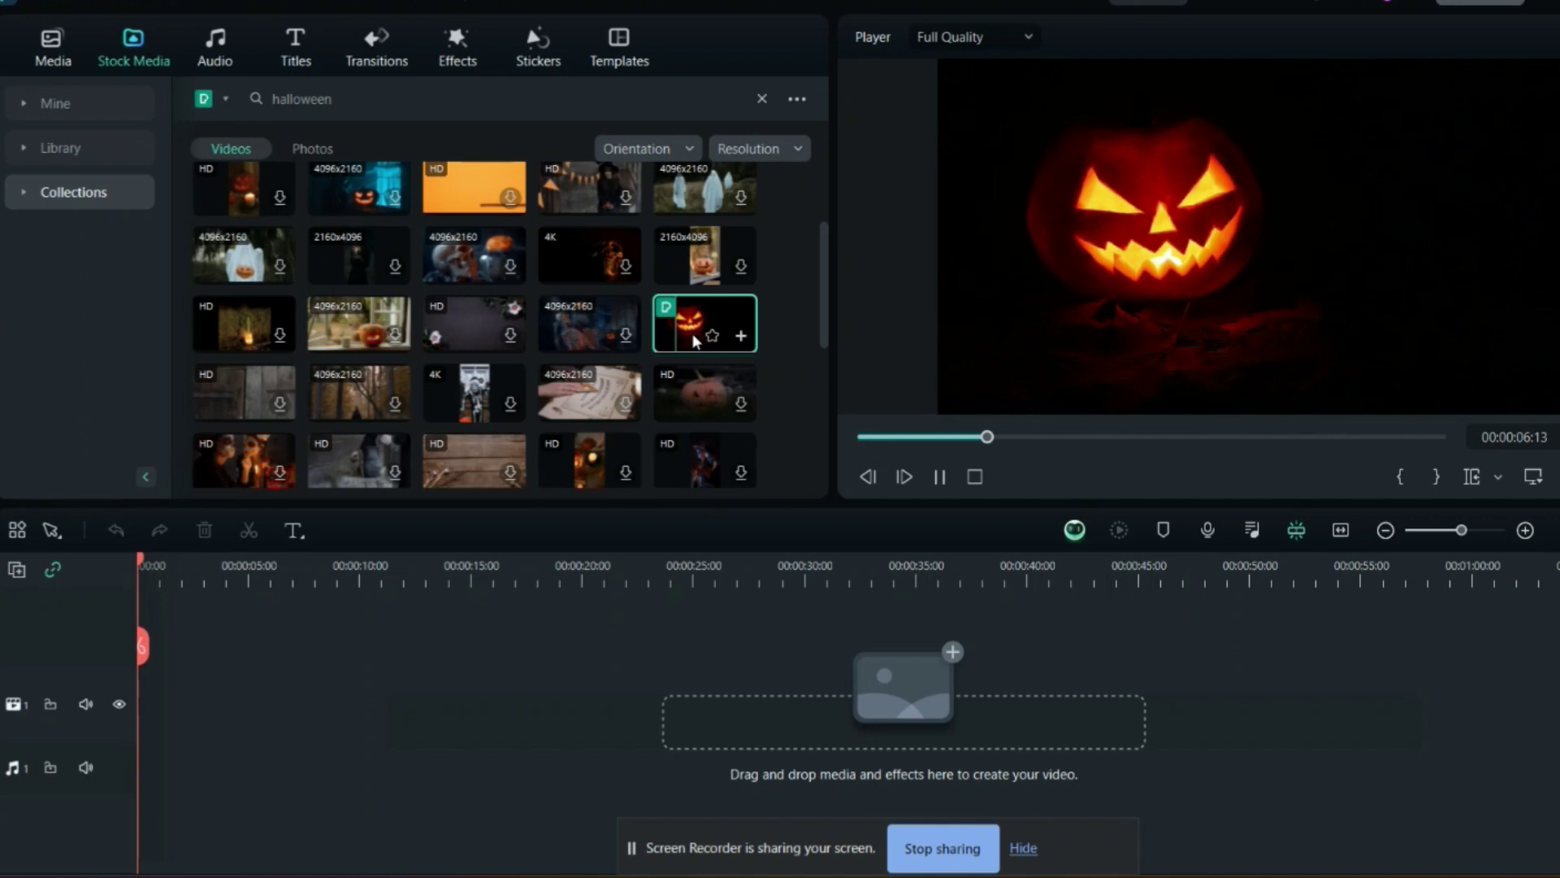
pyautogui.moveTo(688, 333); pyautogui.dragTo(130, 638)
pyautogui.click(697, 479)
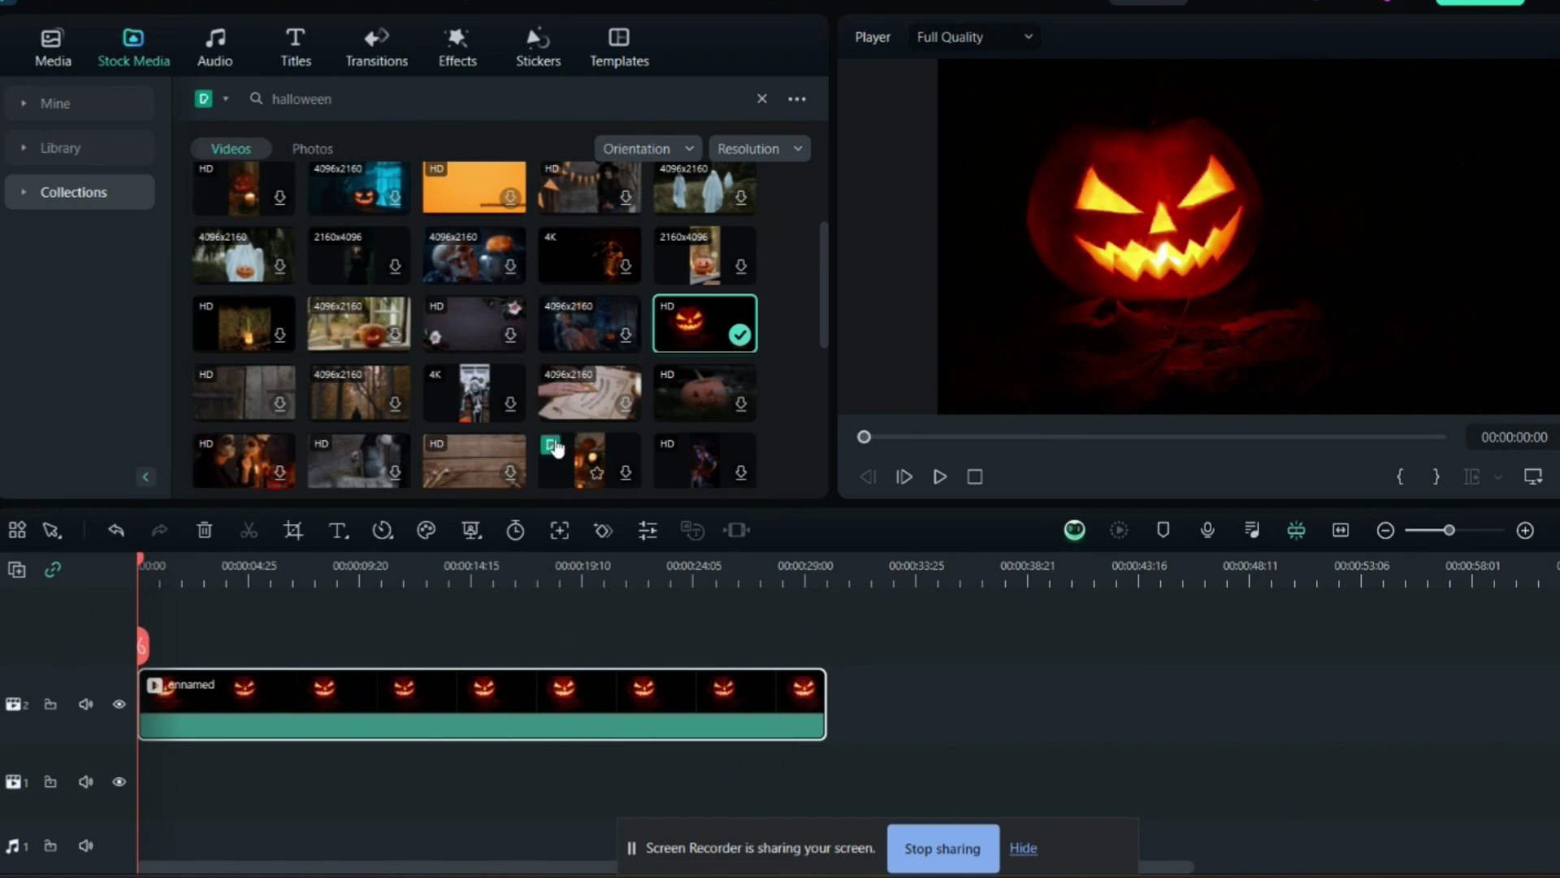
pyautogui.scroll(2, 463, 403)
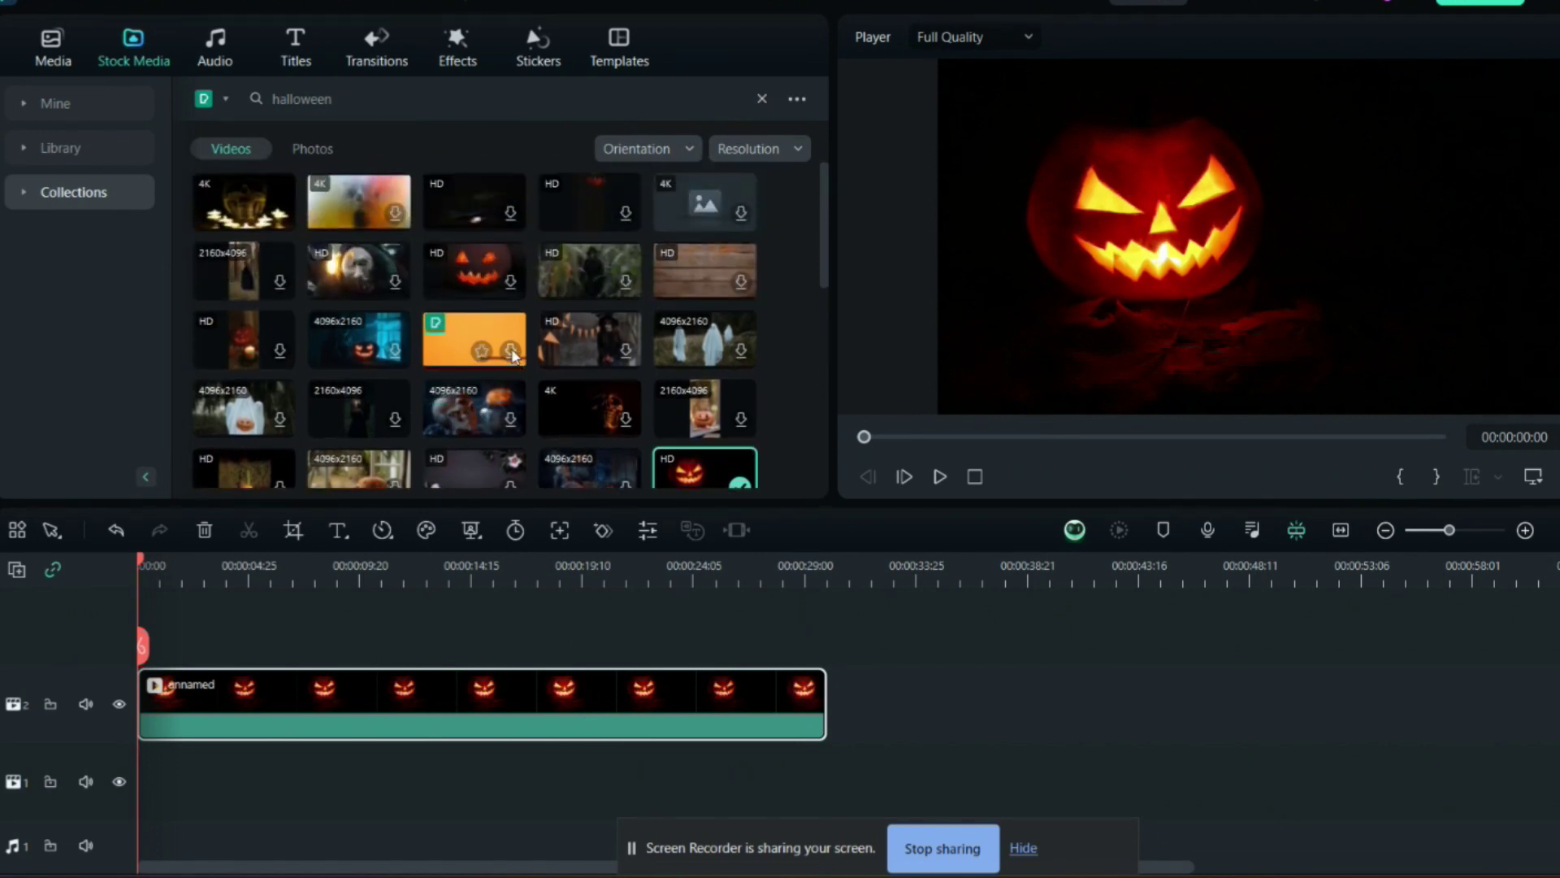
# Step: Stack the candlelit face clip above the pumpkin, mute its volume, and scrub to preview
pyautogui.moveTo(351, 289); pyautogui.dragTo(286, 637)
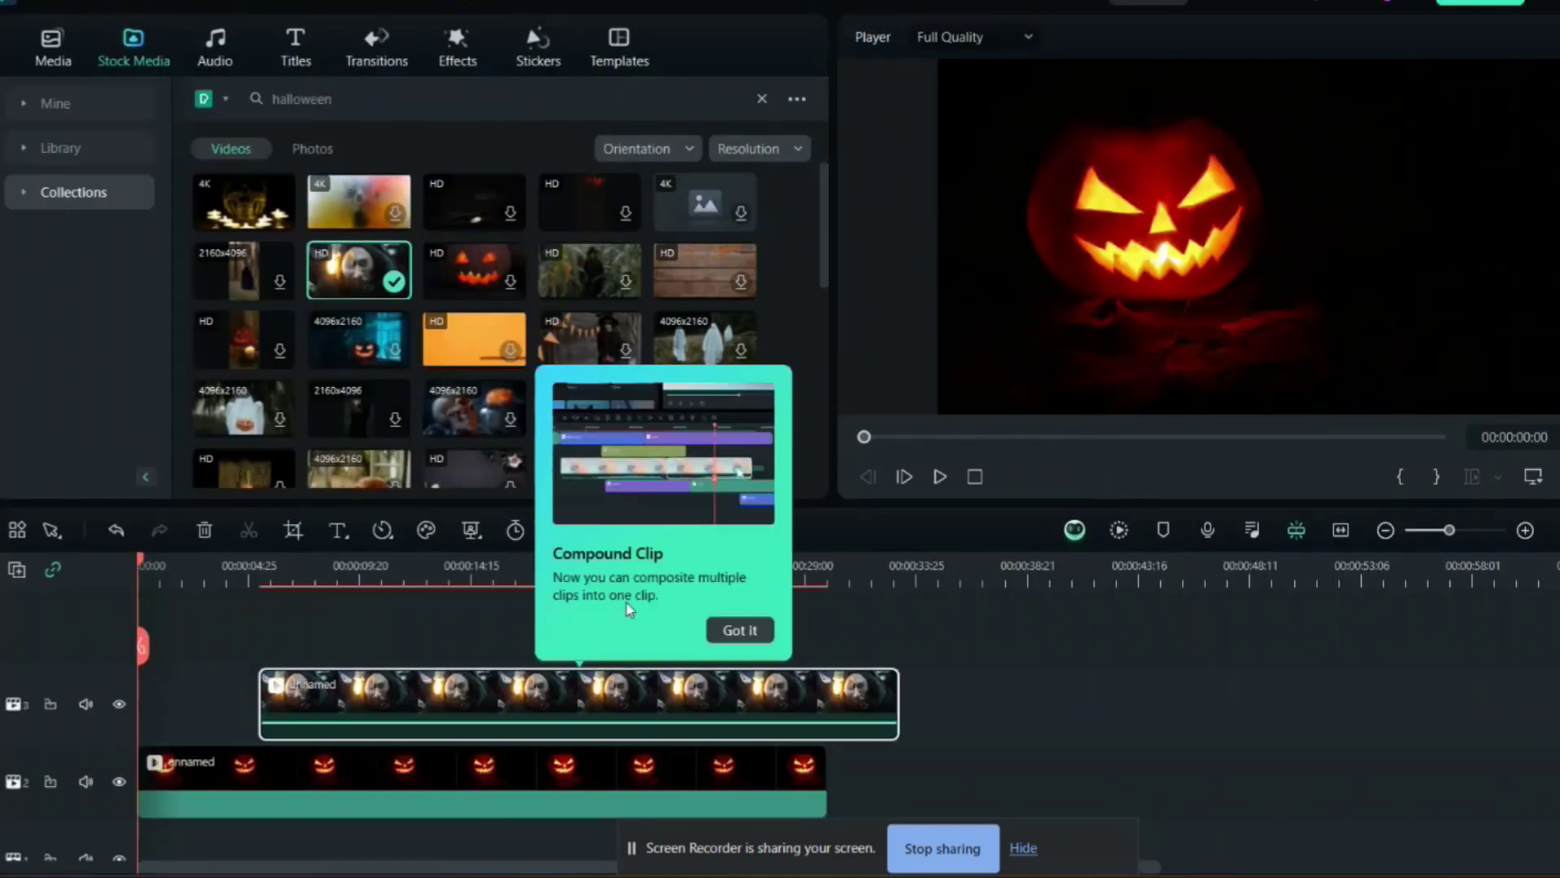
pyautogui.click(748, 629)
pyautogui.moveTo(362, 720); pyautogui.dragTo(363, 739)
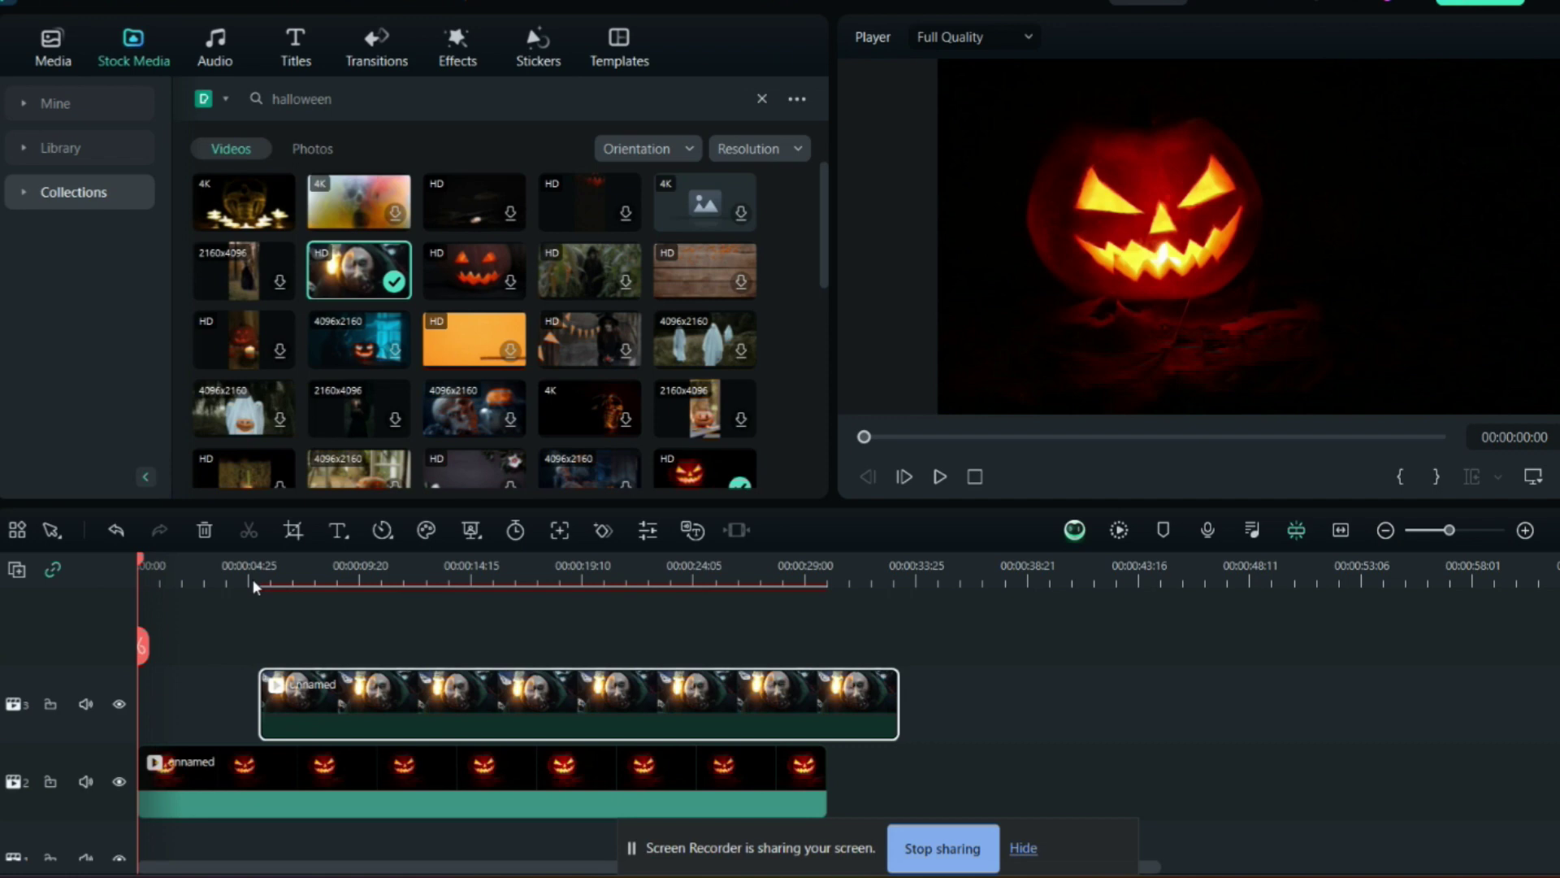
pyautogui.moveTo(146, 563); pyautogui.dragTo(247, 569)
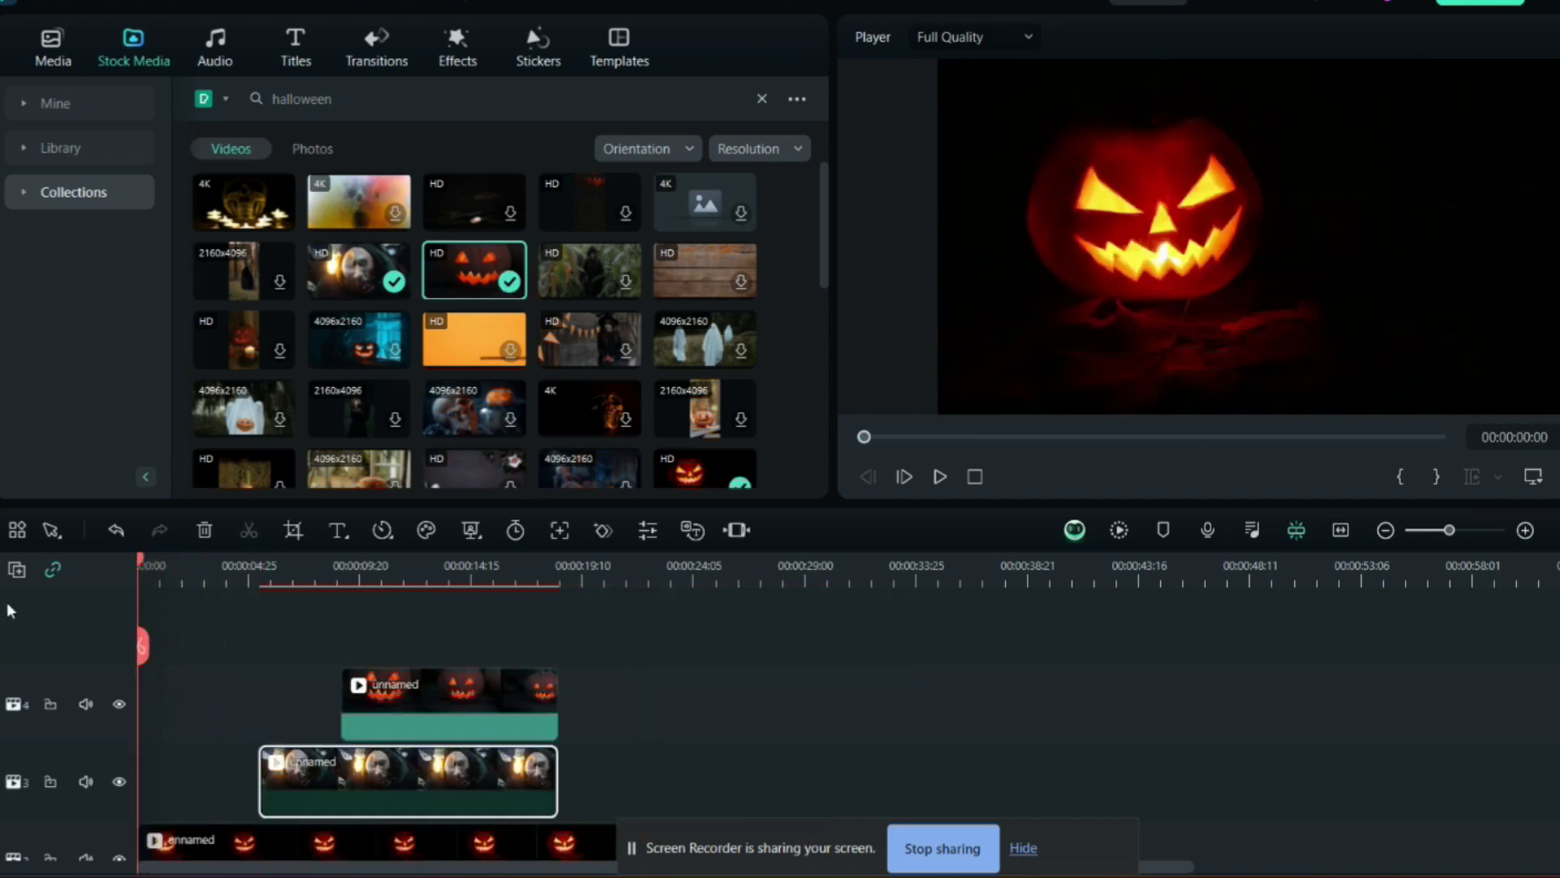
pyautogui.moveTo(7, 602); pyautogui.dragTo(44, 603)
# Step: Search the video effects for 'dark'
pyautogui.click(456, 50)
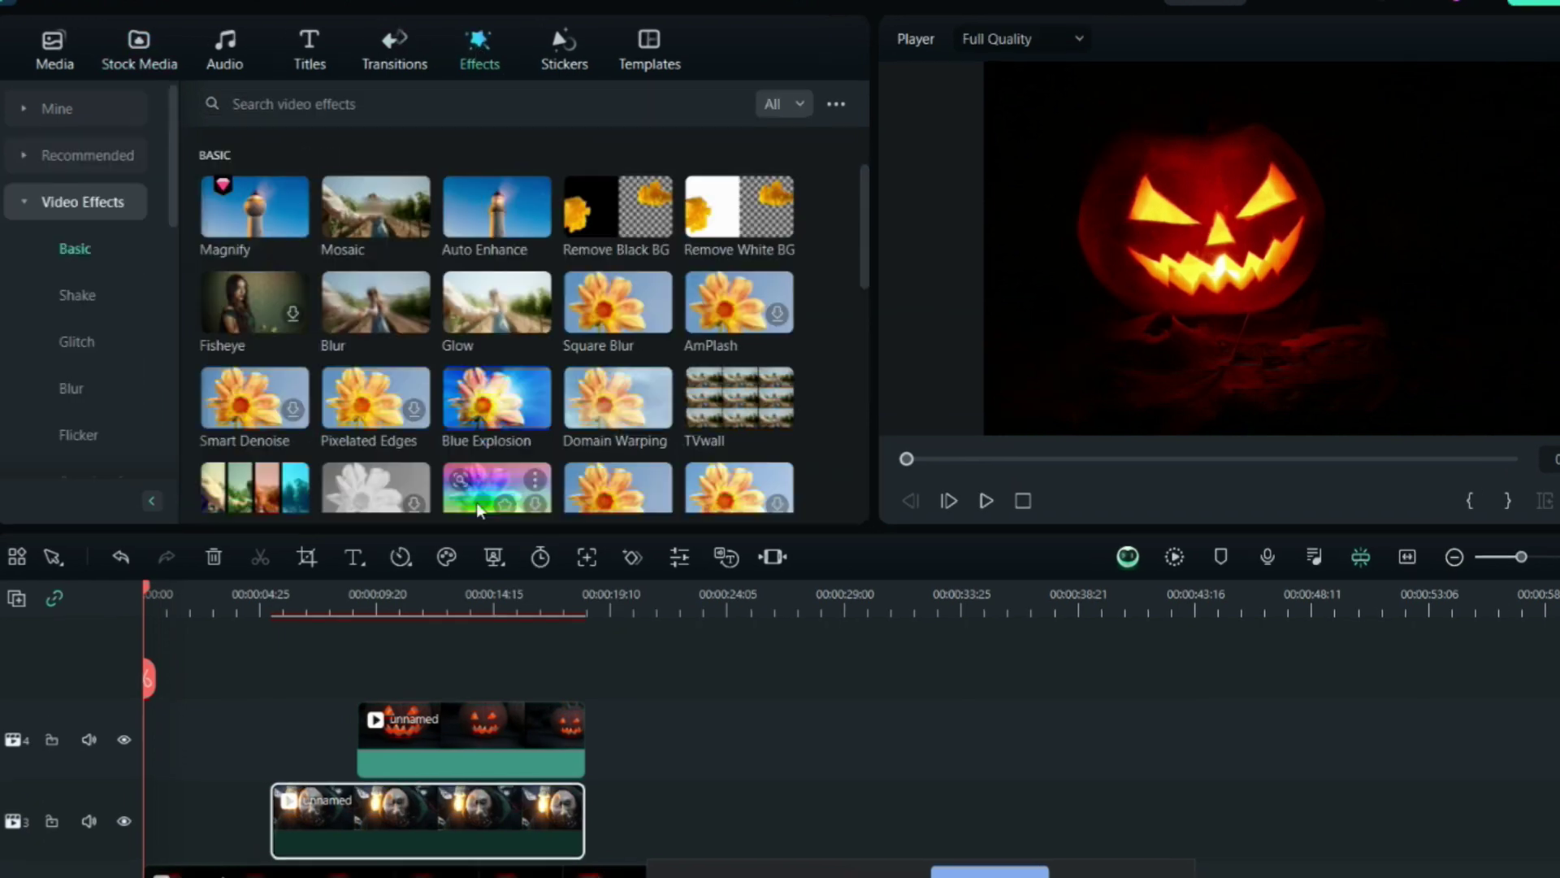
pyautogui.scroll(-1, 395, 728)
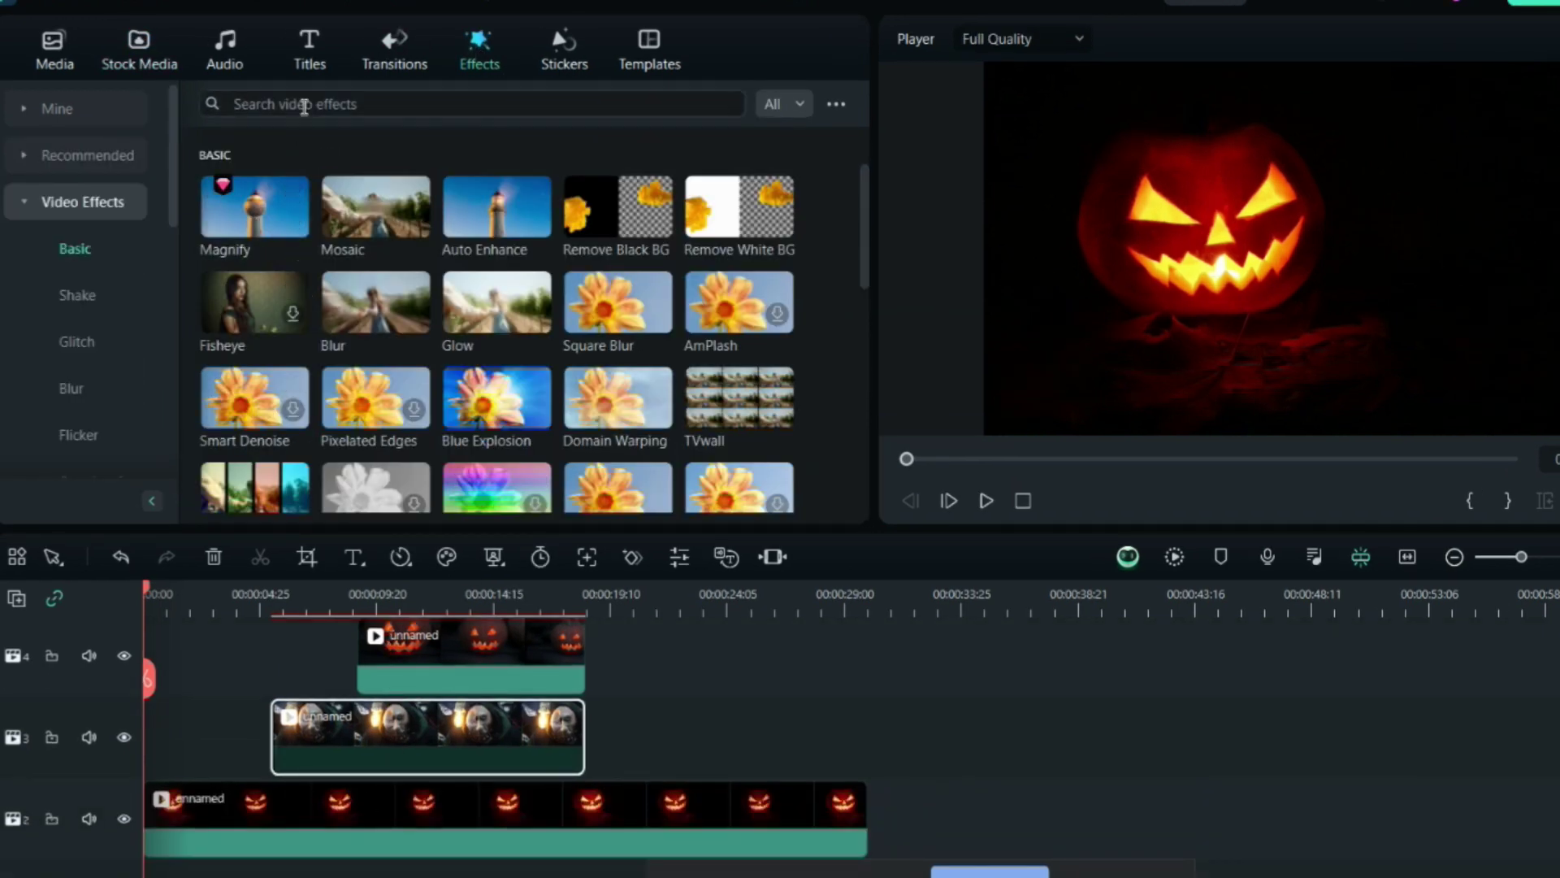
pyautogui.click(304, 104)
pyautogui.write('dark')
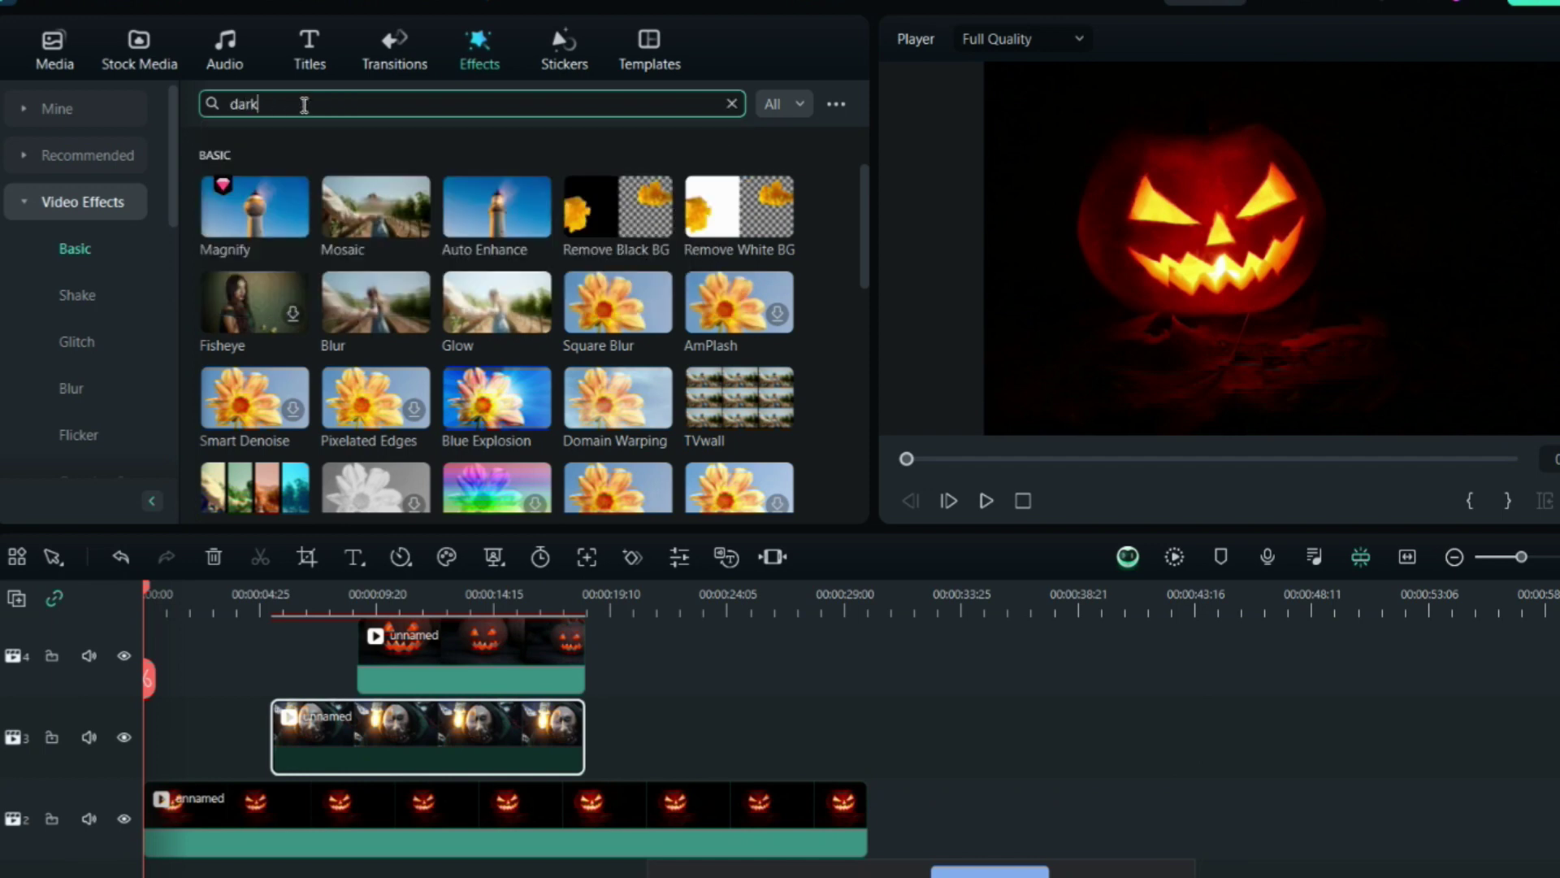
pyautogui.press('Return')
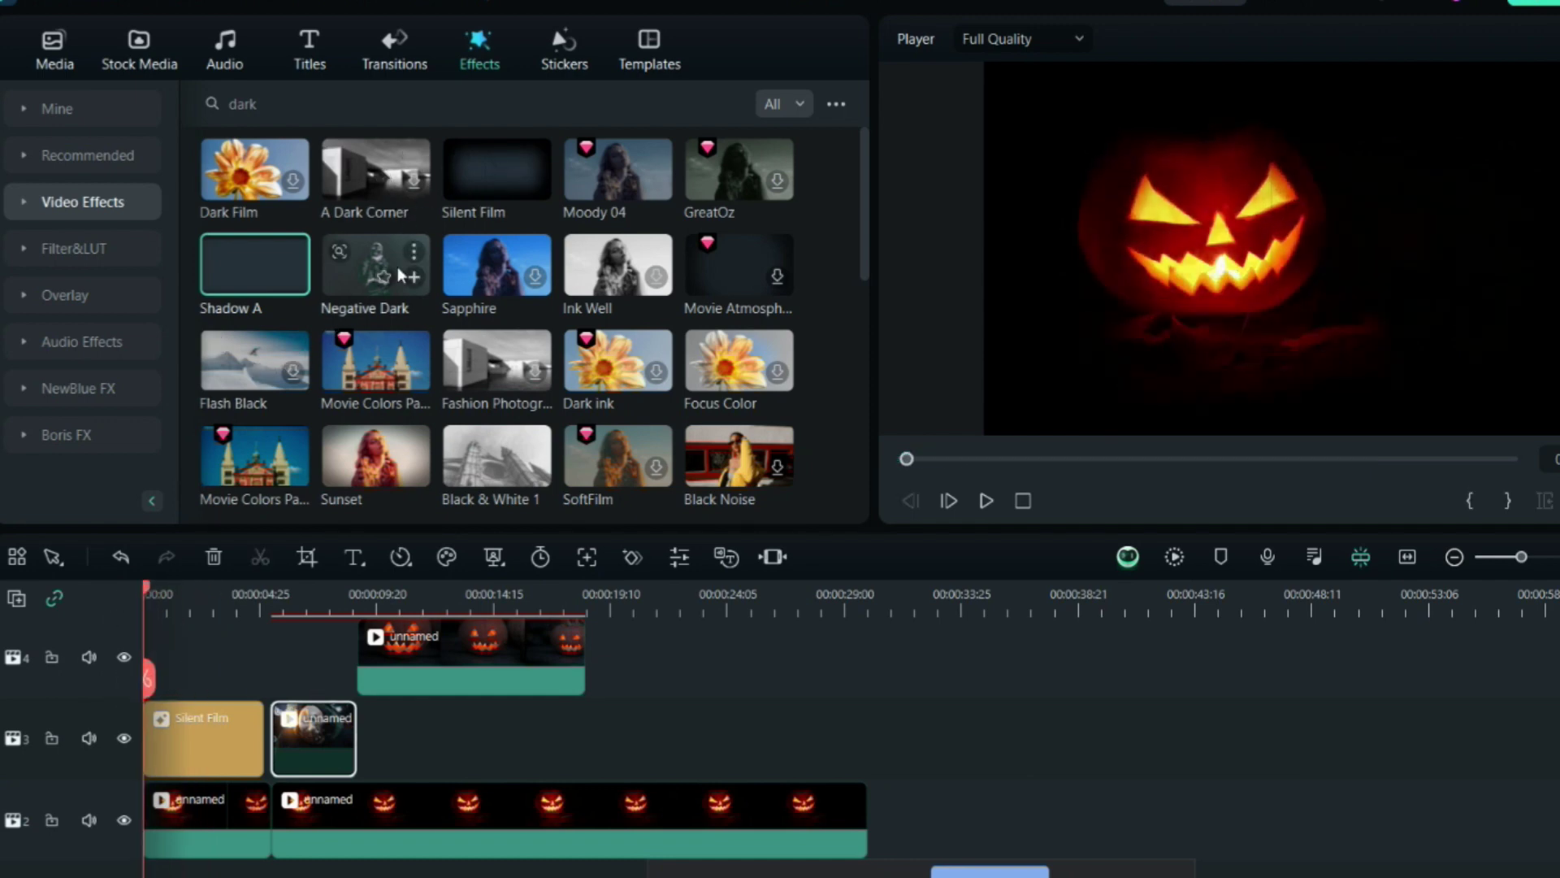
# Step: Apply Silent Film at the video's start and Hue Shift to the top pumpkin clip around 00:00:11
pyautogui.moveTo(496, 171); pyautogui.dragTo(456, 180)
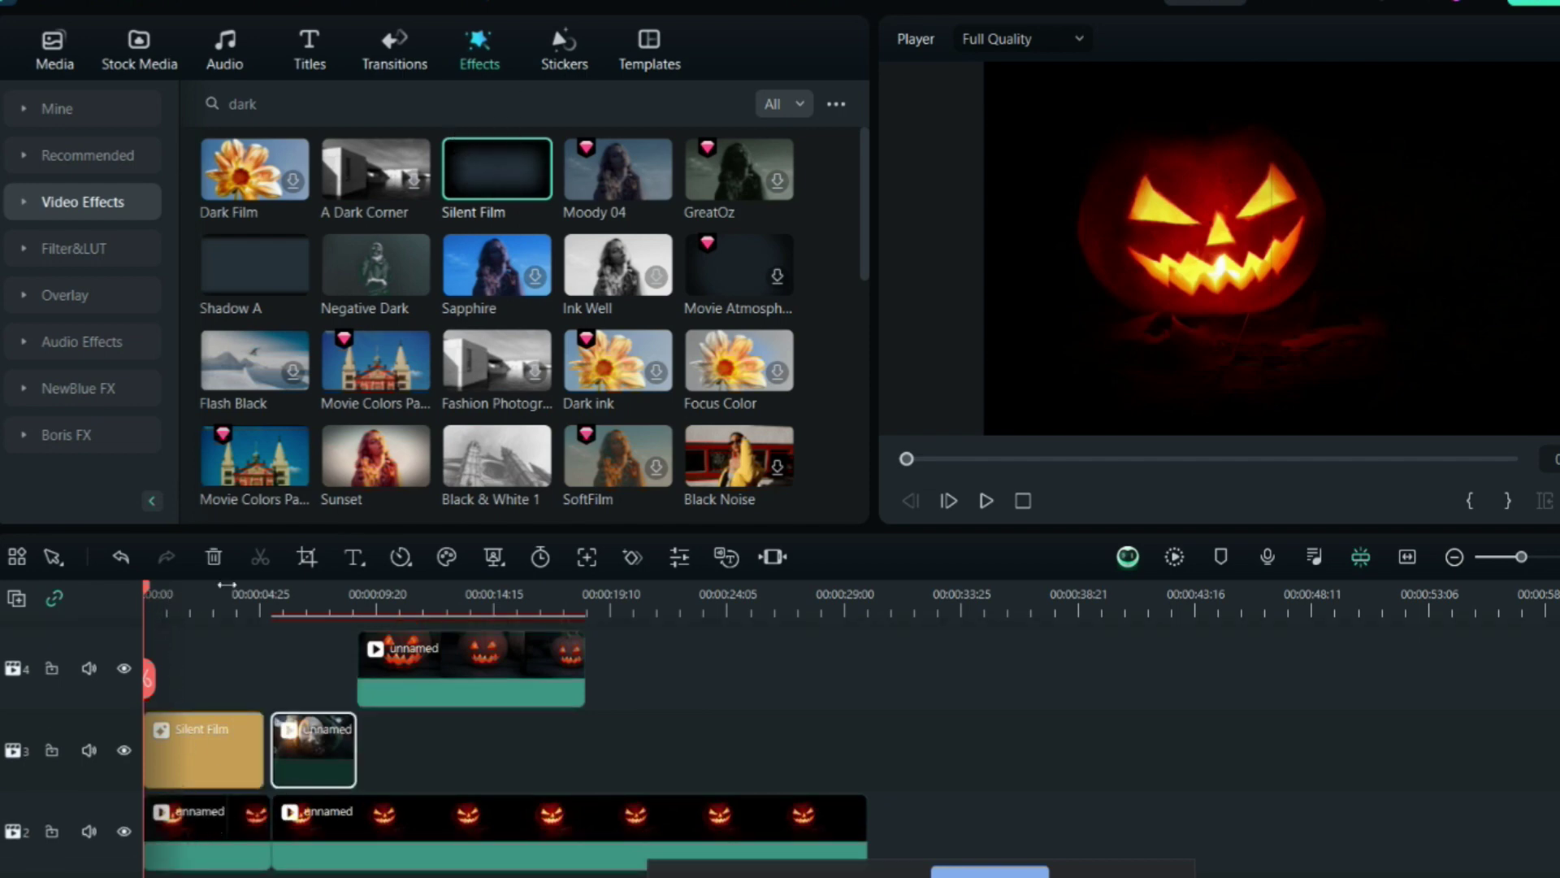
pyautogui.moveTo(155, 587); pyautogui.dragTo(294, 658)
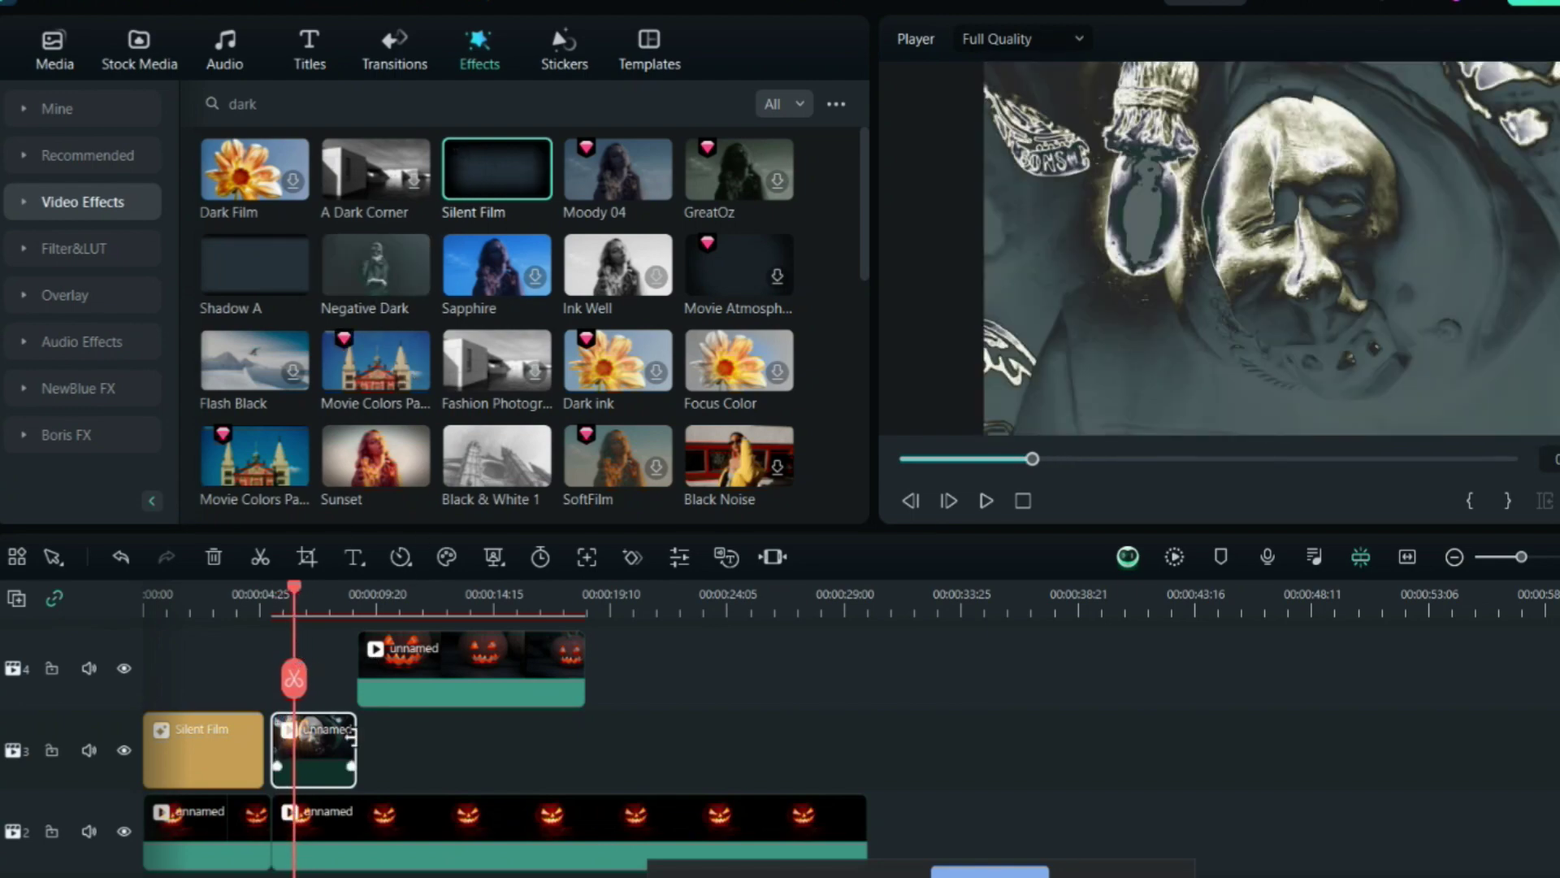
pyautogui.moveTo(297, 598); pyautogui.dragTo(448, 622)
pyautogui.scroll(-4, 512, 276)
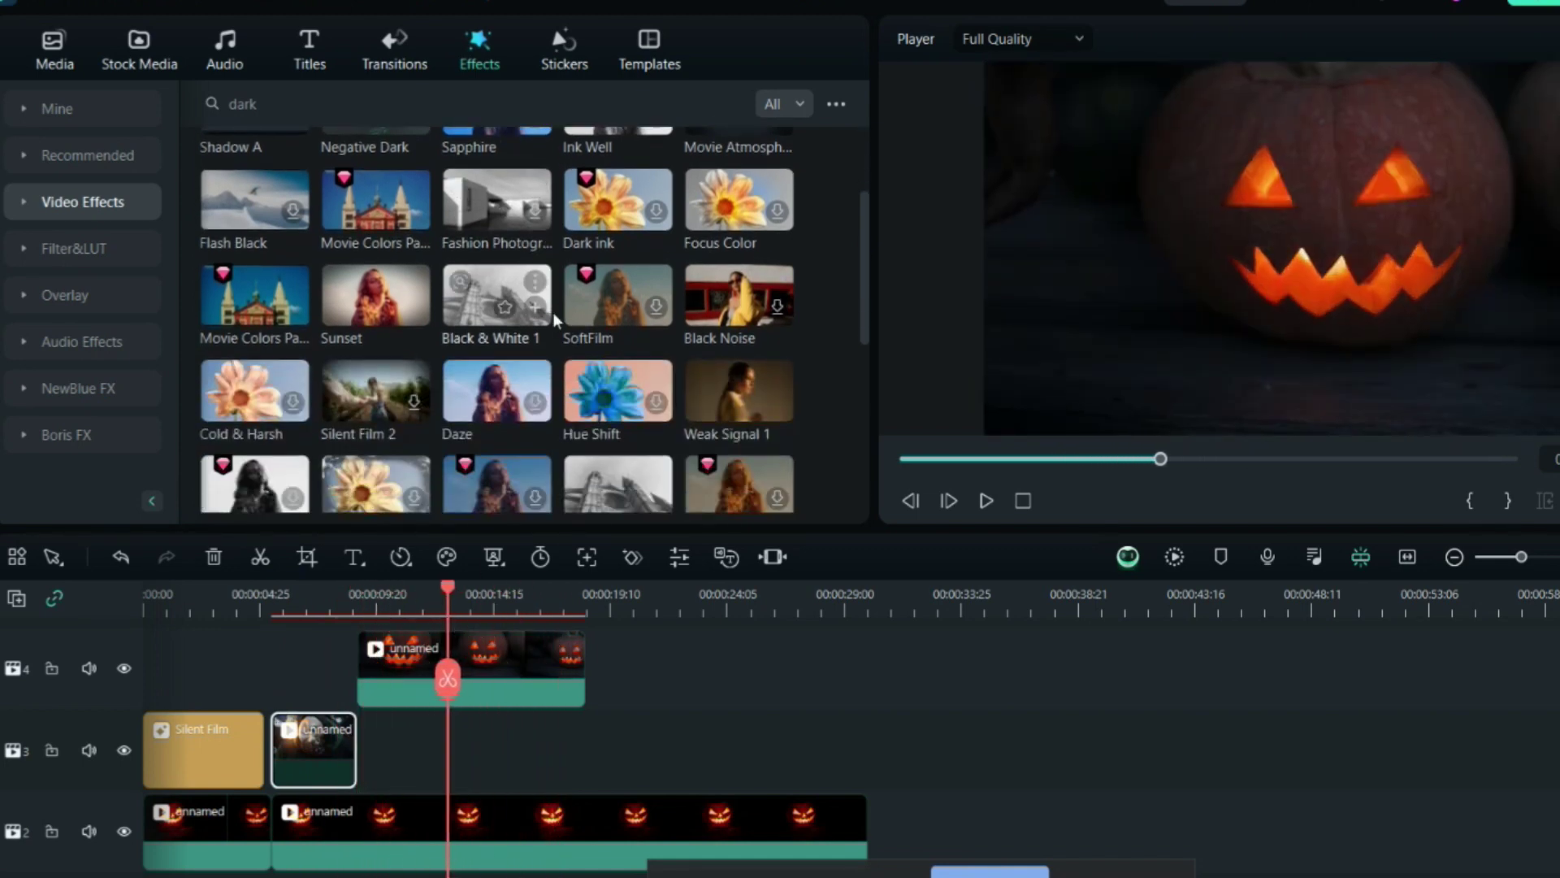
pyautogui.moveTo(592, 253); pyautogui.dragTo(437, 701)
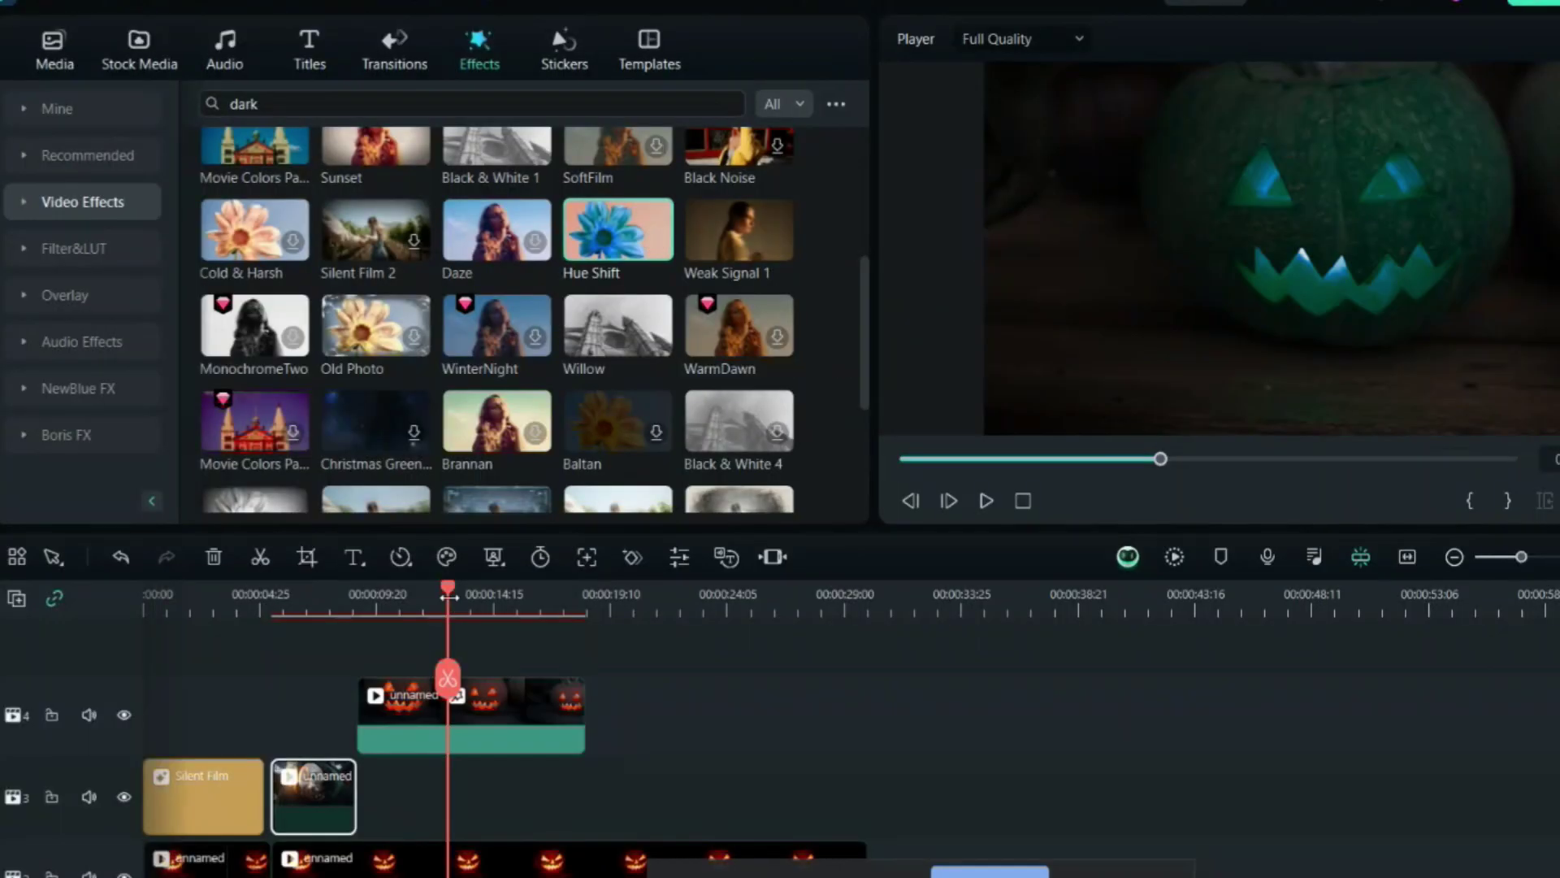
# Step: Split the base pumpkin clip at about 00:00:06
pyautogui.moveTo(452, 606); pyautogui.dragTo(587, 630)
pyautogui.scroll(-1, 642, 724)
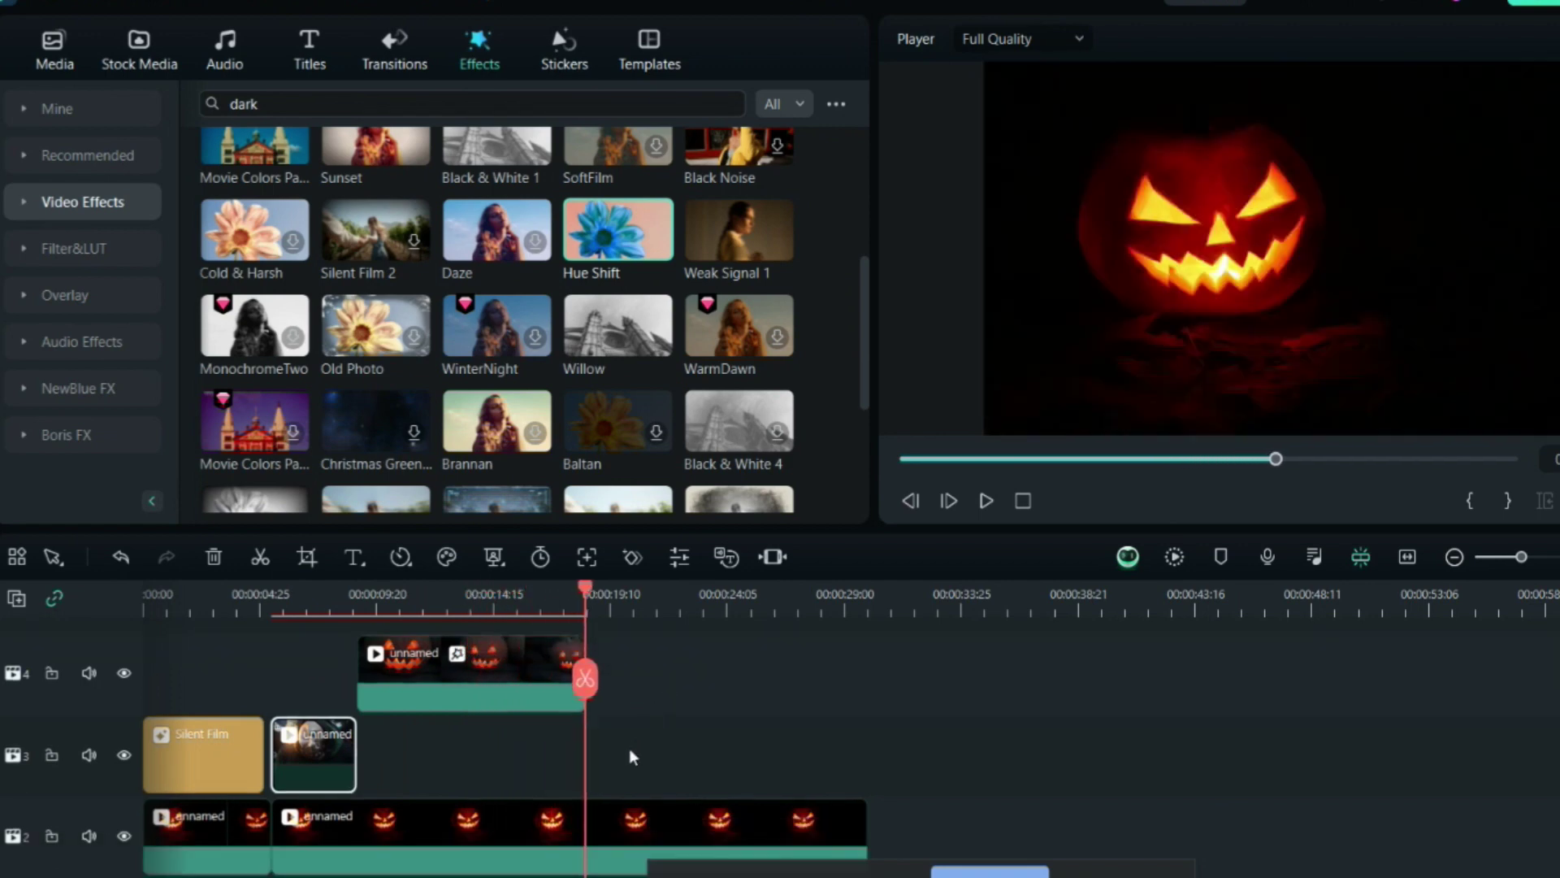
pyautogui.click(593, 694)
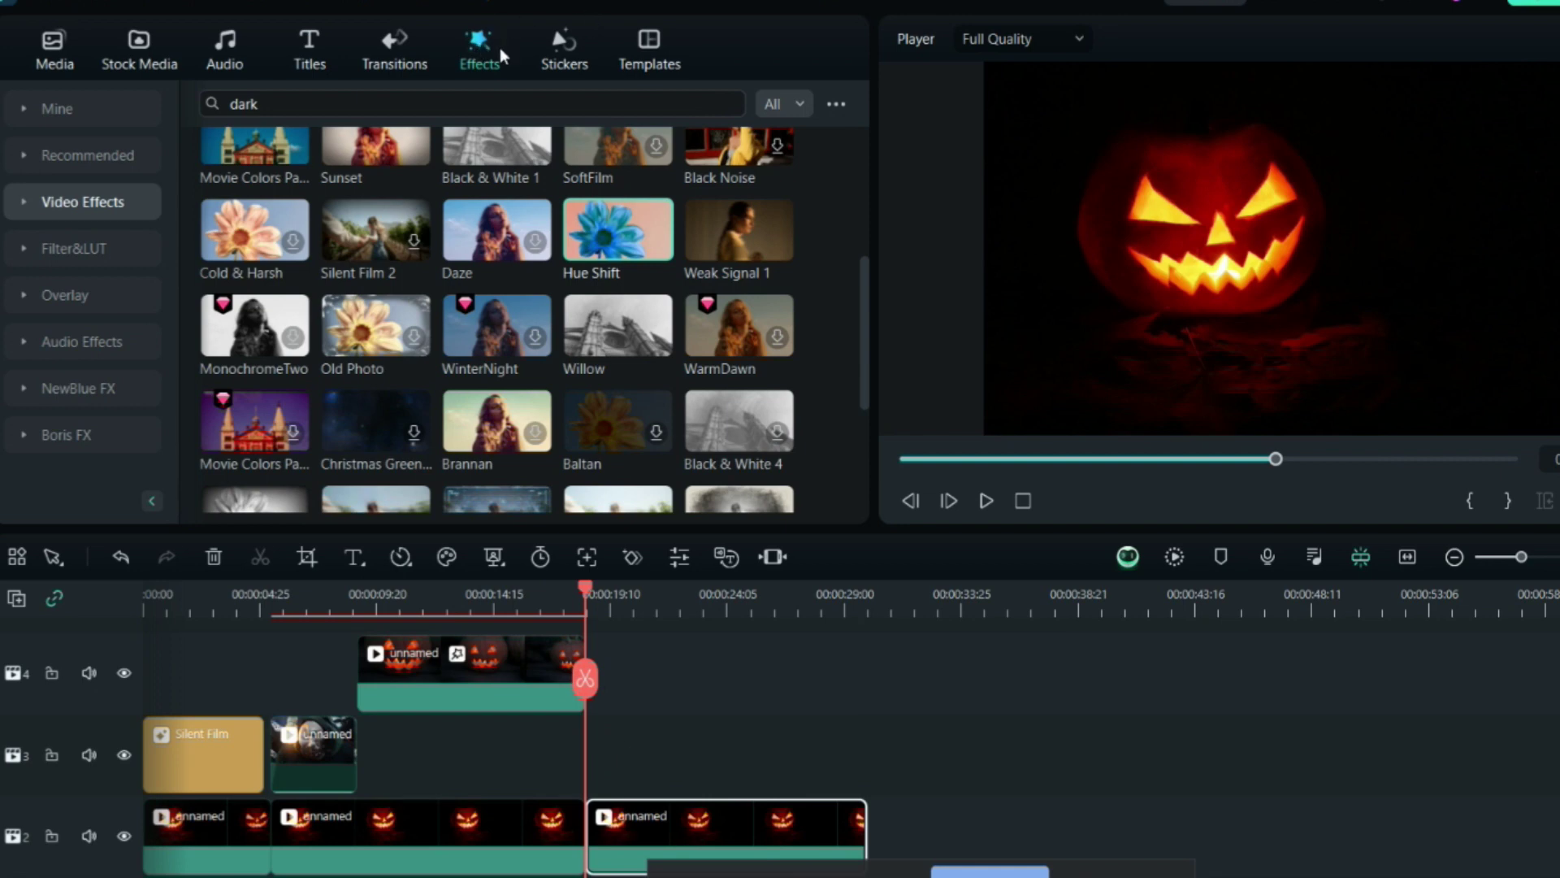
# Step: Browse the horror transitions and set the playhead to about 00:00:04:25
pyautogui.click(411, 58)
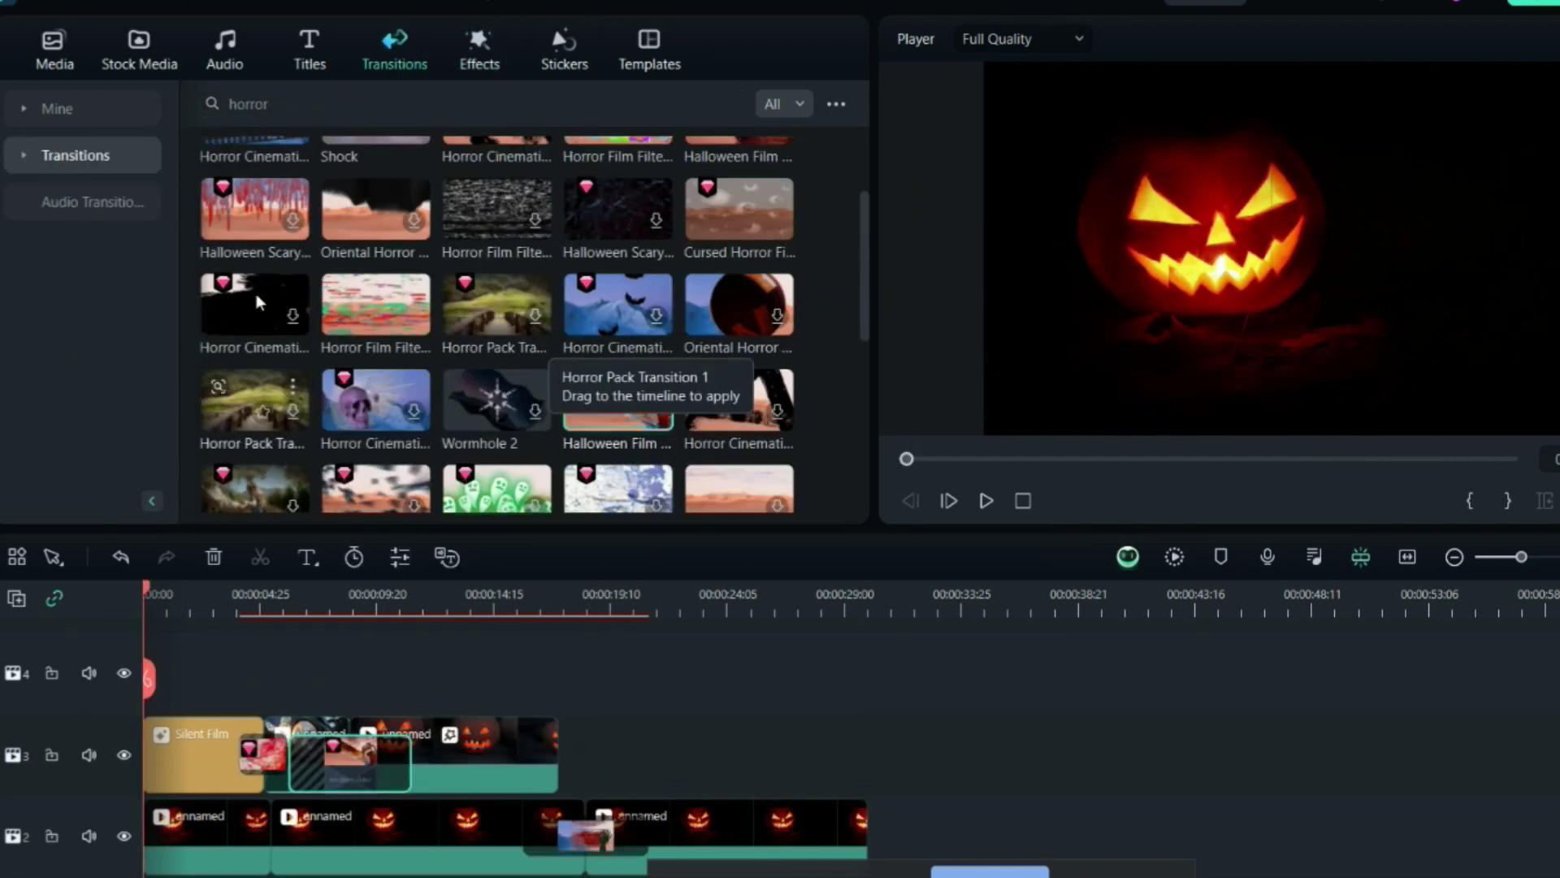
pyautogui.scroll(-3, 597, 406)
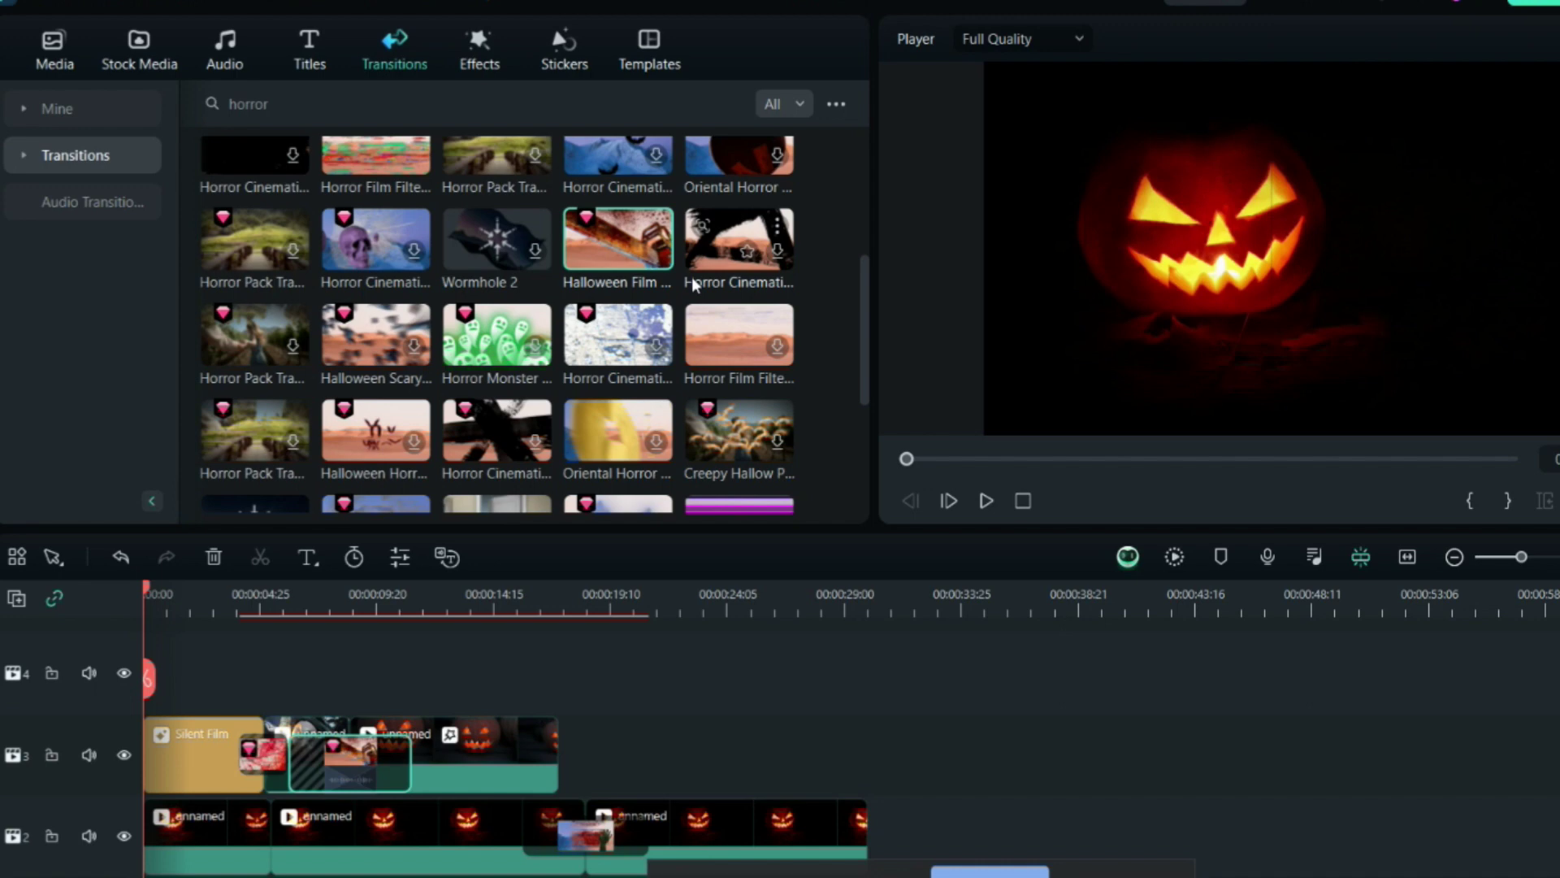
pyautogui.scroll(3, 401, 254)
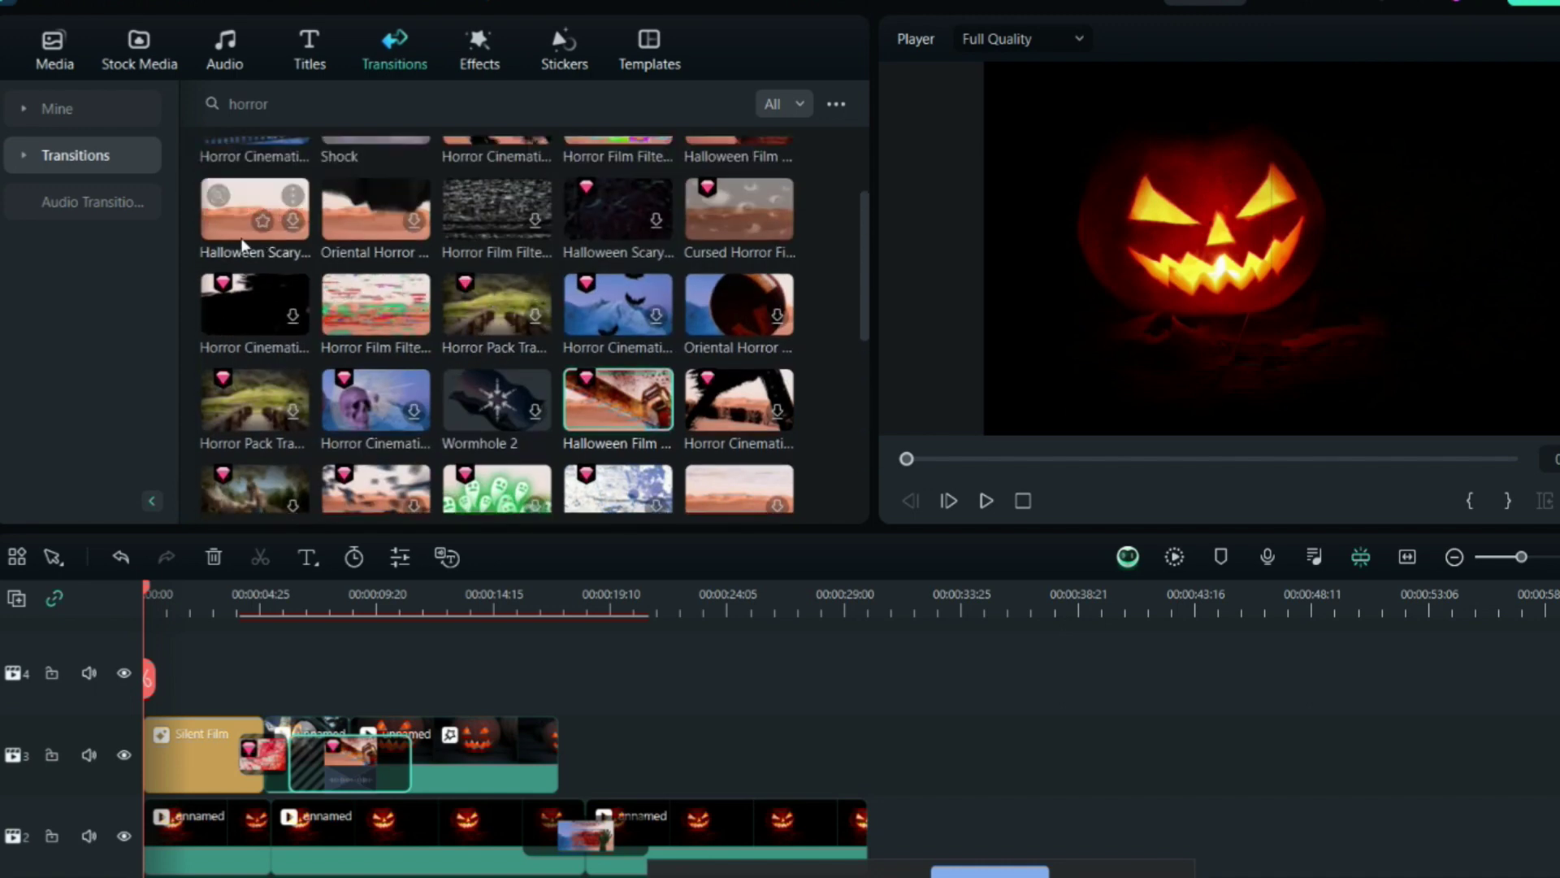
pyautogui.scroll(6, 358, 390)
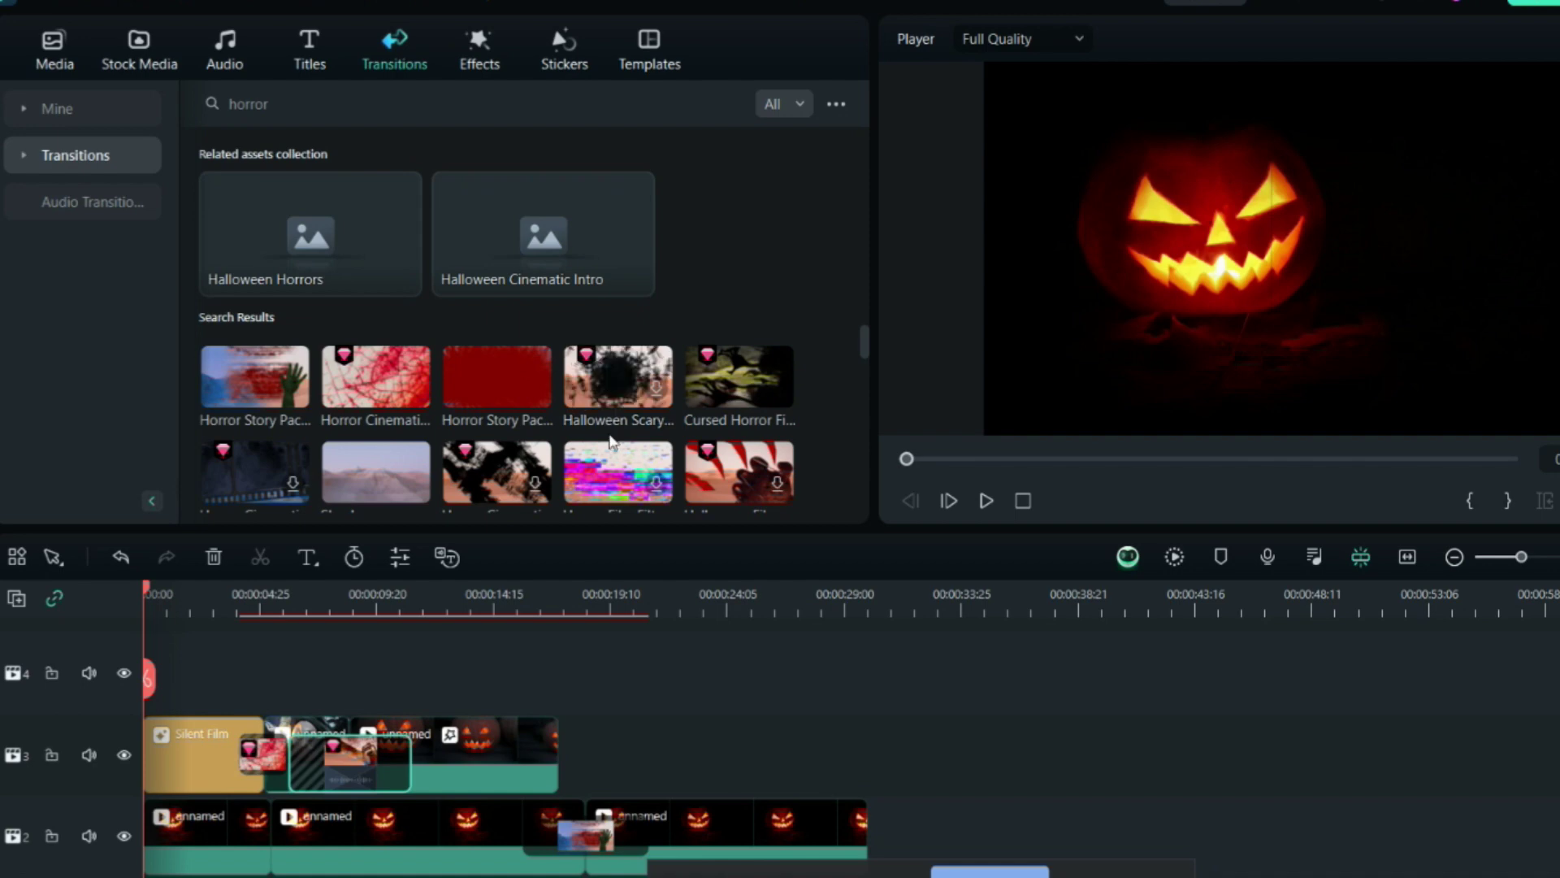
pyautogui.scroll(-5, 569, 447)
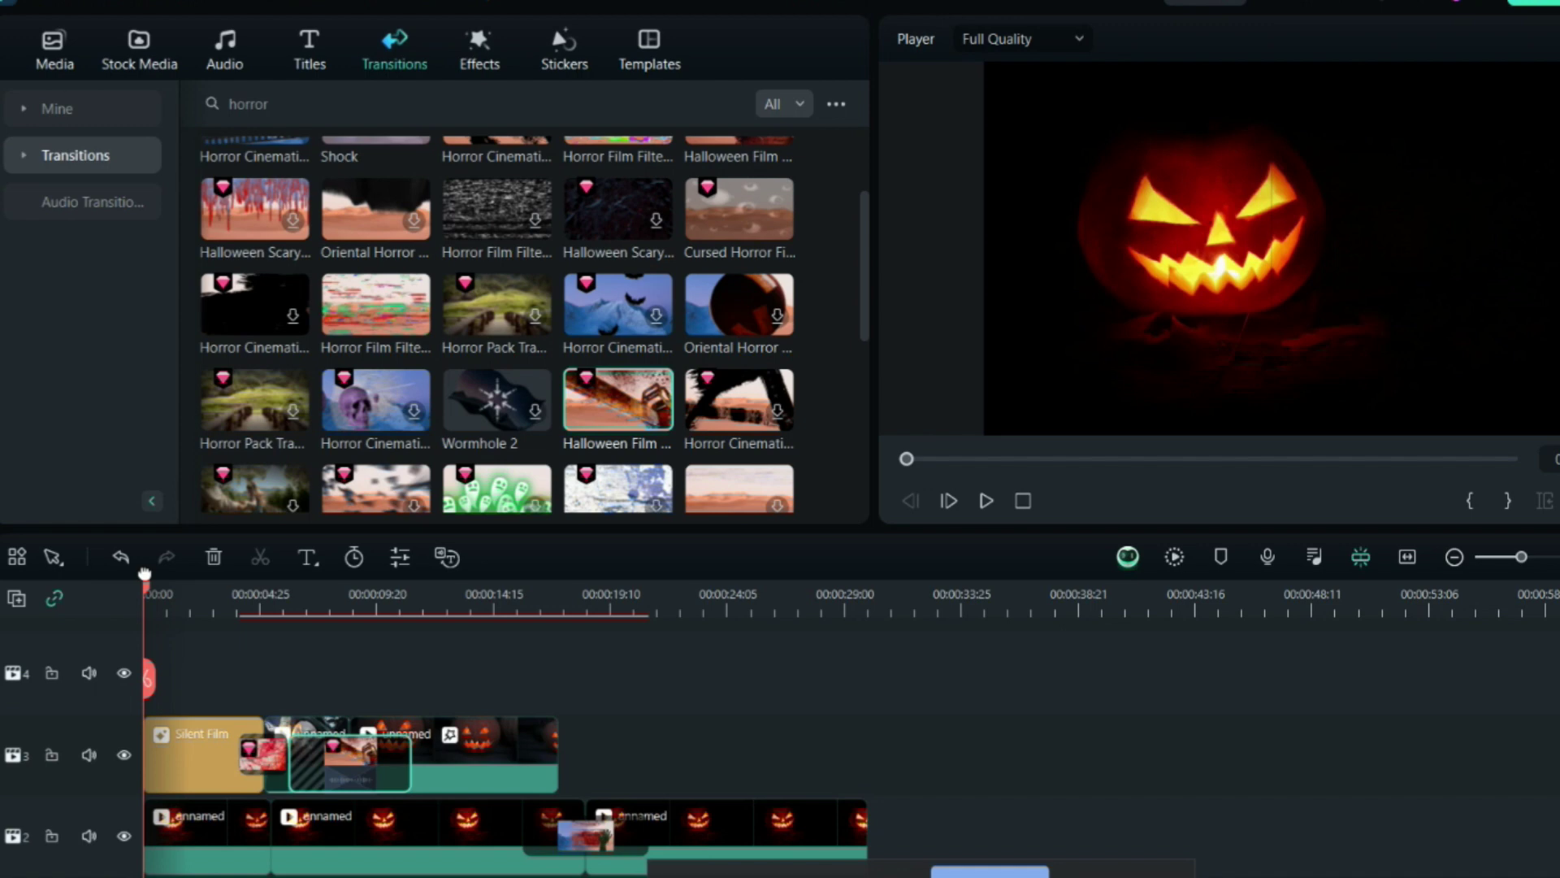
pyautogui.moveTo(145, 599); pyautogui.dragTo(239, 599)
# Step: Check the Horror Story Pack and Horror Cinematic Intro transitions between clips and preview them
pyautogui.scroll(5, 385, 498)
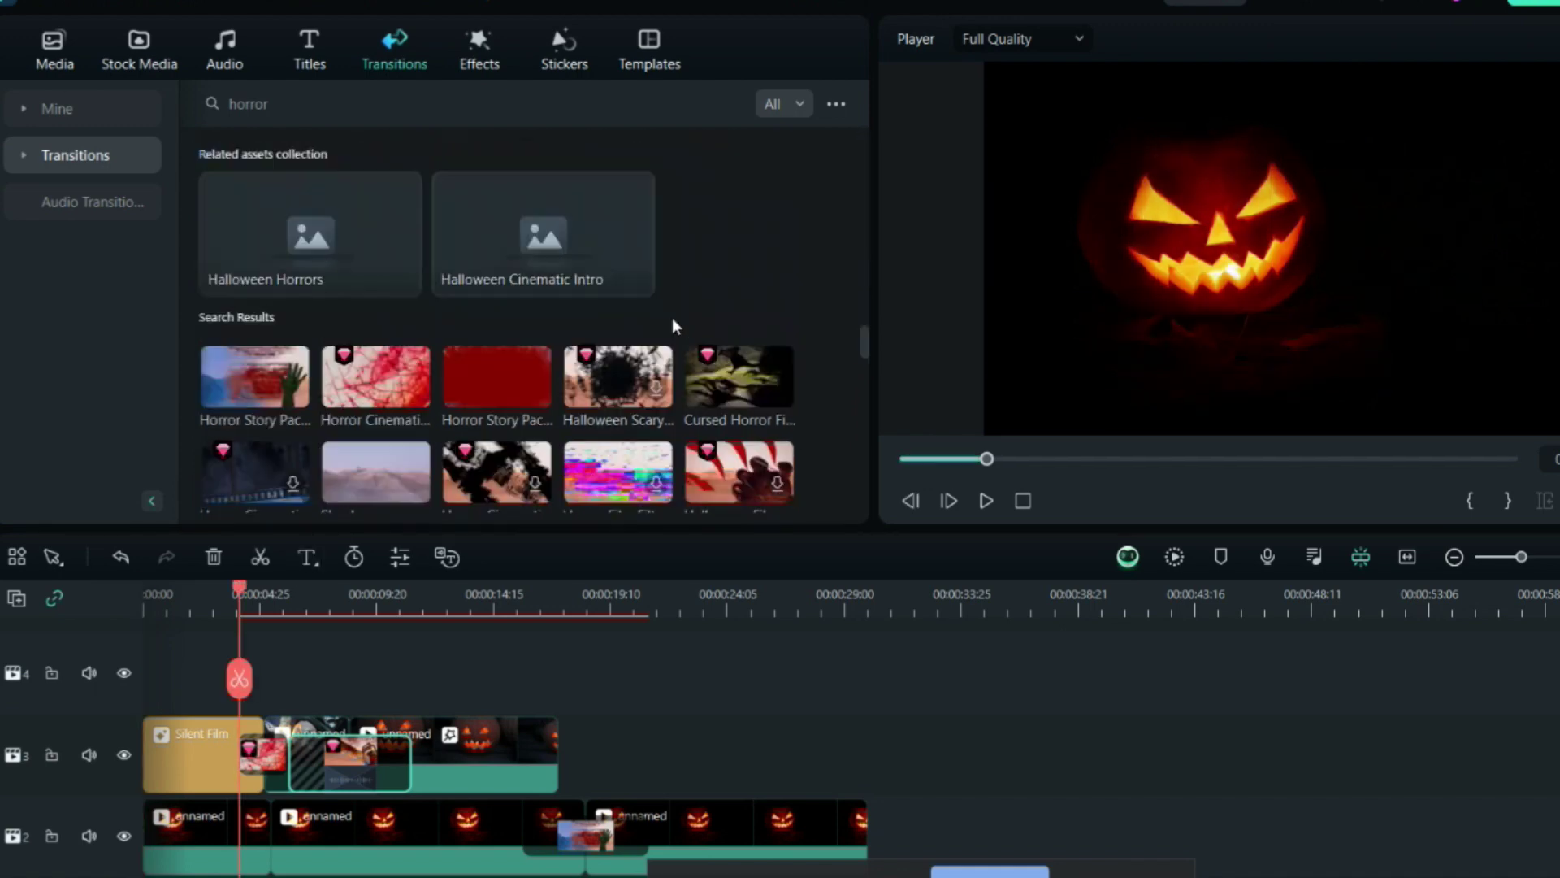
pyautogui.click(293, 768)
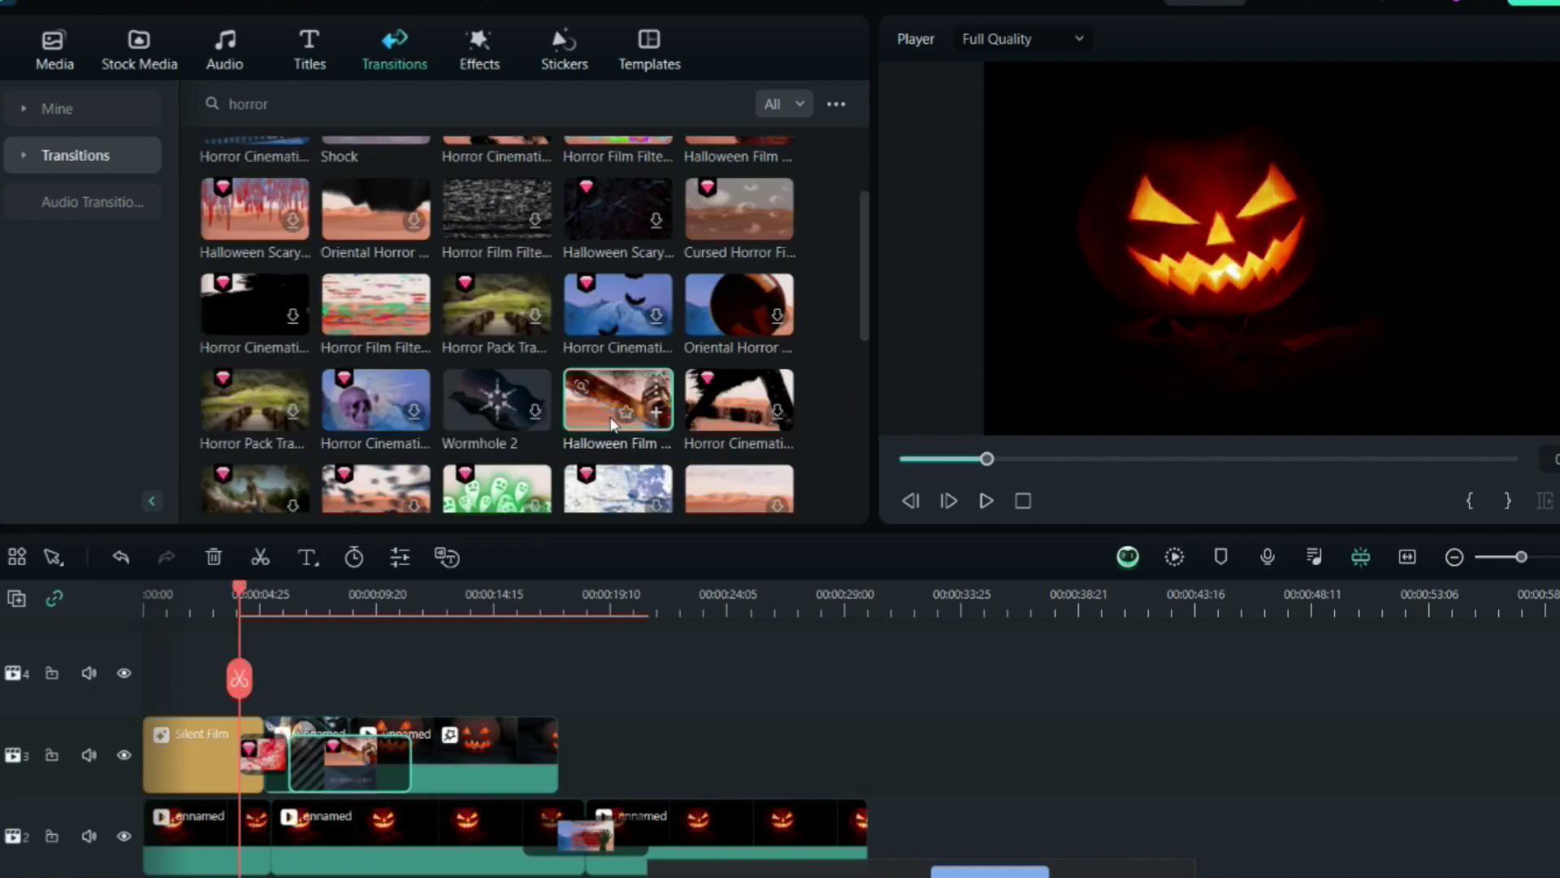
pyautogui.click(601, 841)
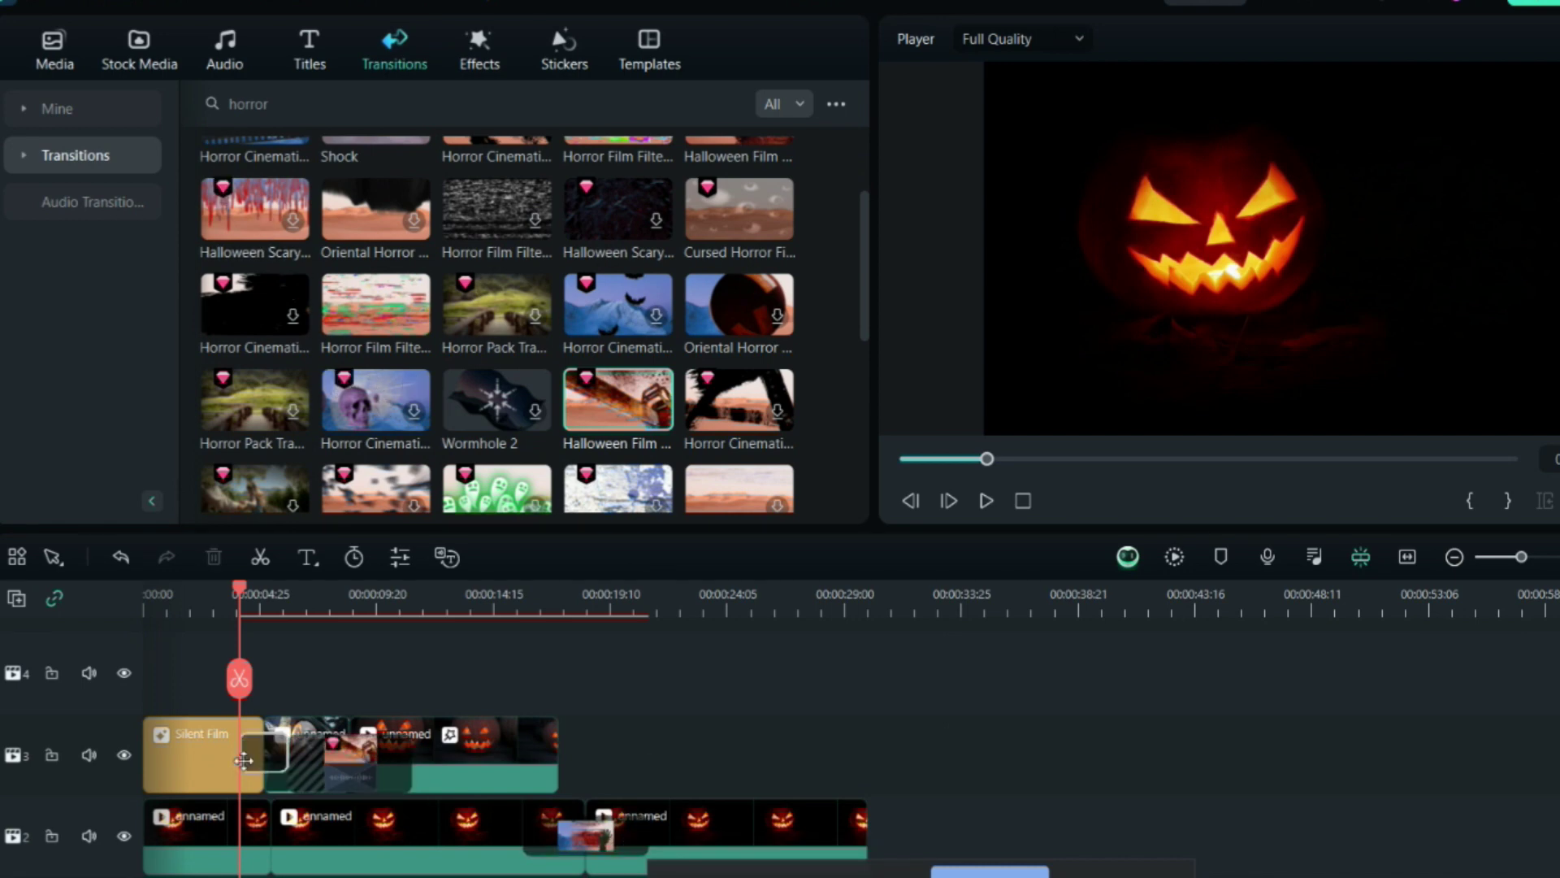
pyautogui.click(247, 756)
pyautogui.click(276, 735)
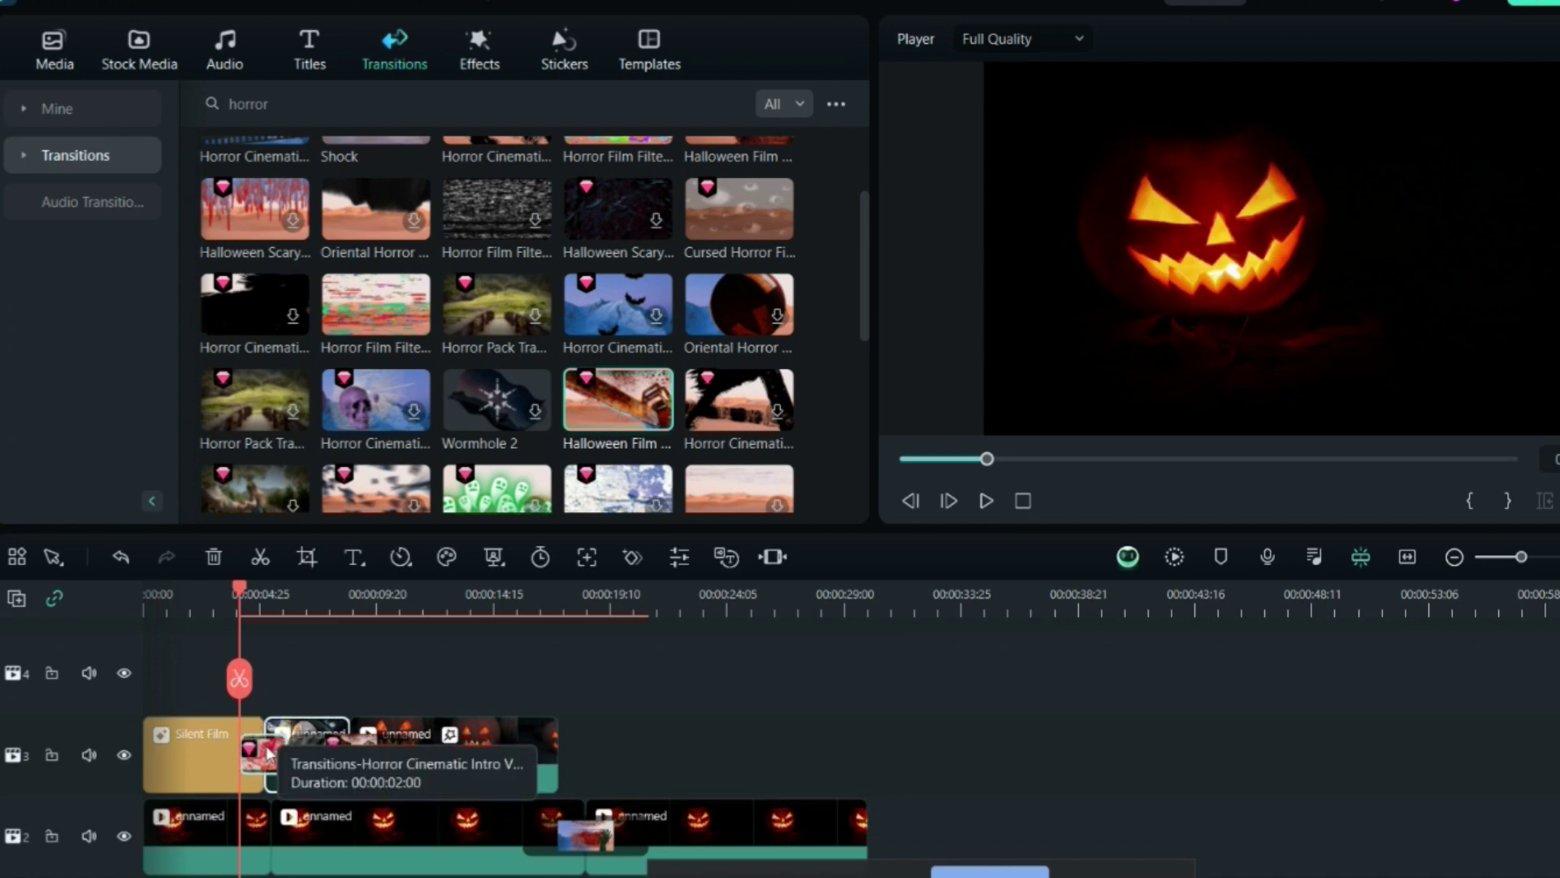
pyautogui.moveTo(167, 611)
pyautogui.mouseDown()
pyautogui.moveTo(147, 616)
pyautogui.moveTo(870, 611)
pyautogui.moveTo(146, 617)
pyautogui.mouseUp()
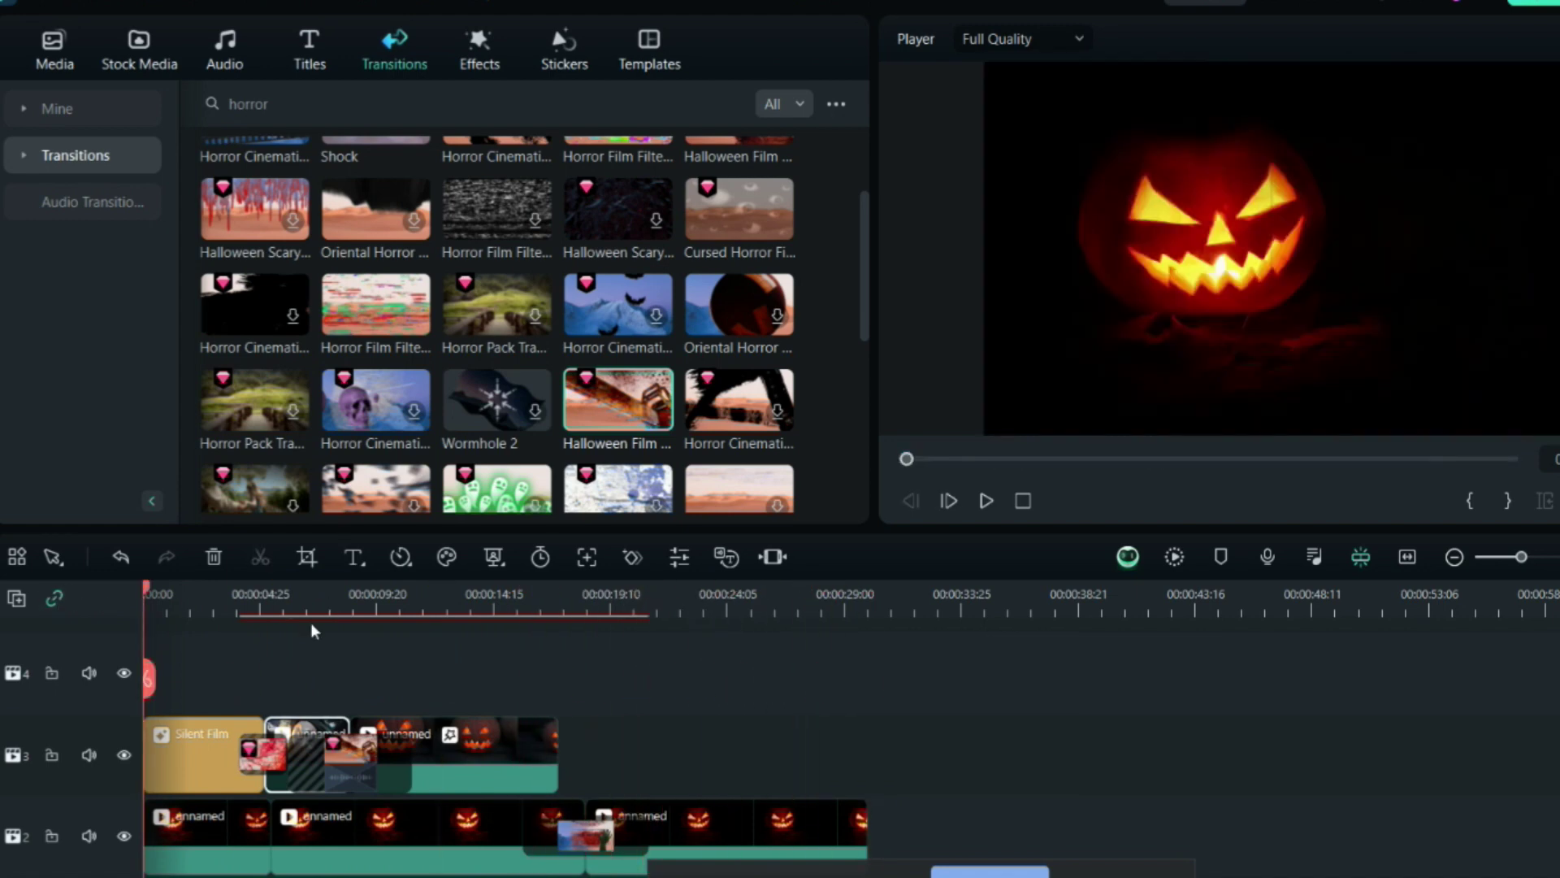
# Step: Place the Halloween Neon title at the start on track 4 and type 'You Are invite' in its third line
pyautogui.click(309, 50)
pyautogui.click(358, 104)
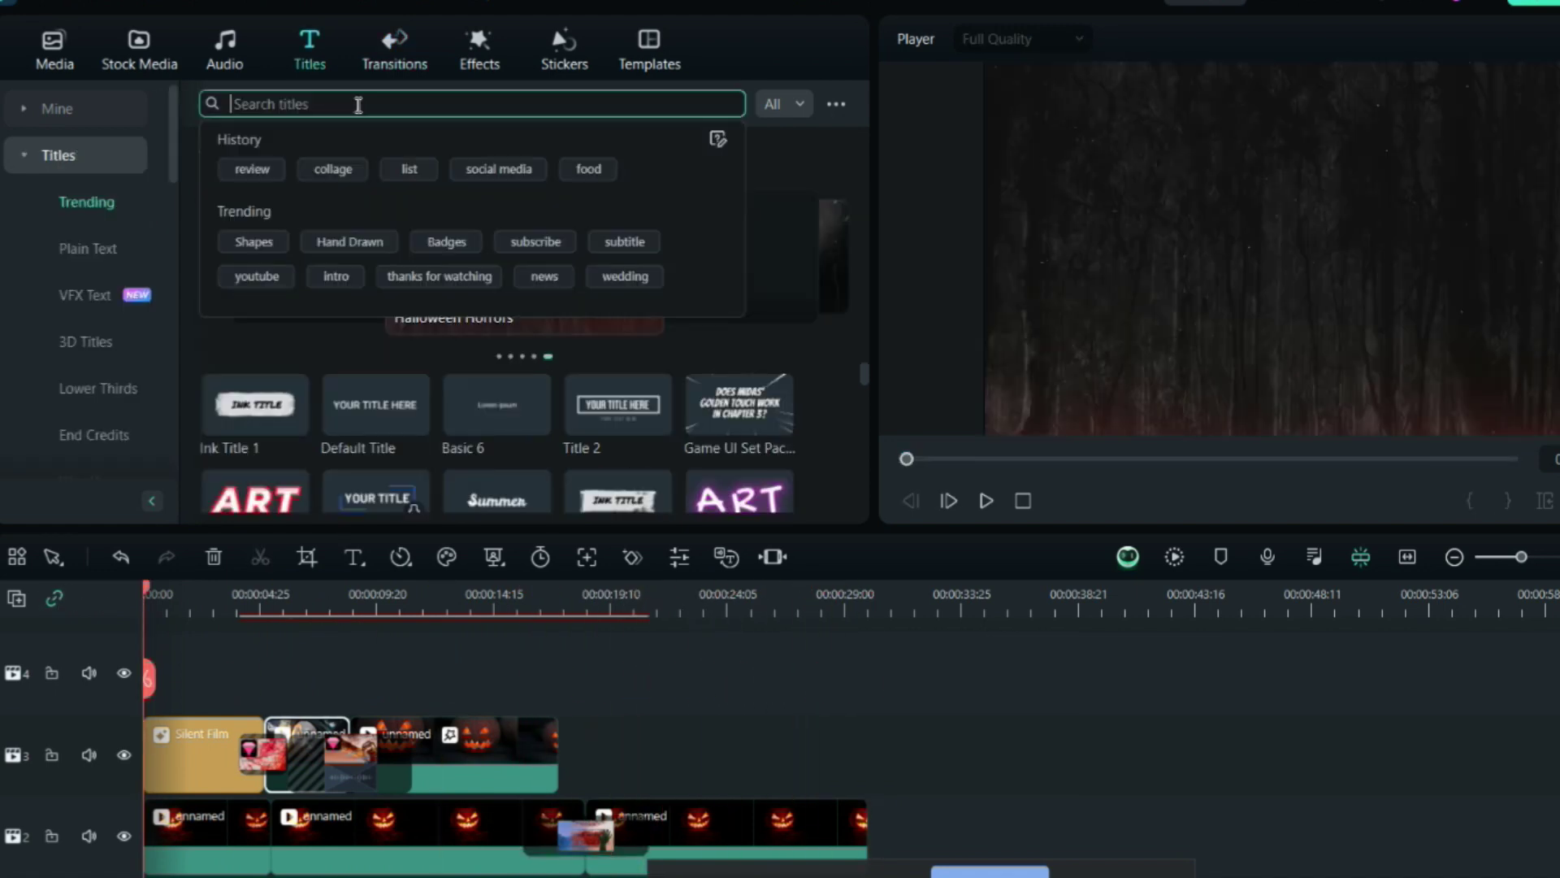
pyautogui.write('haloowee')
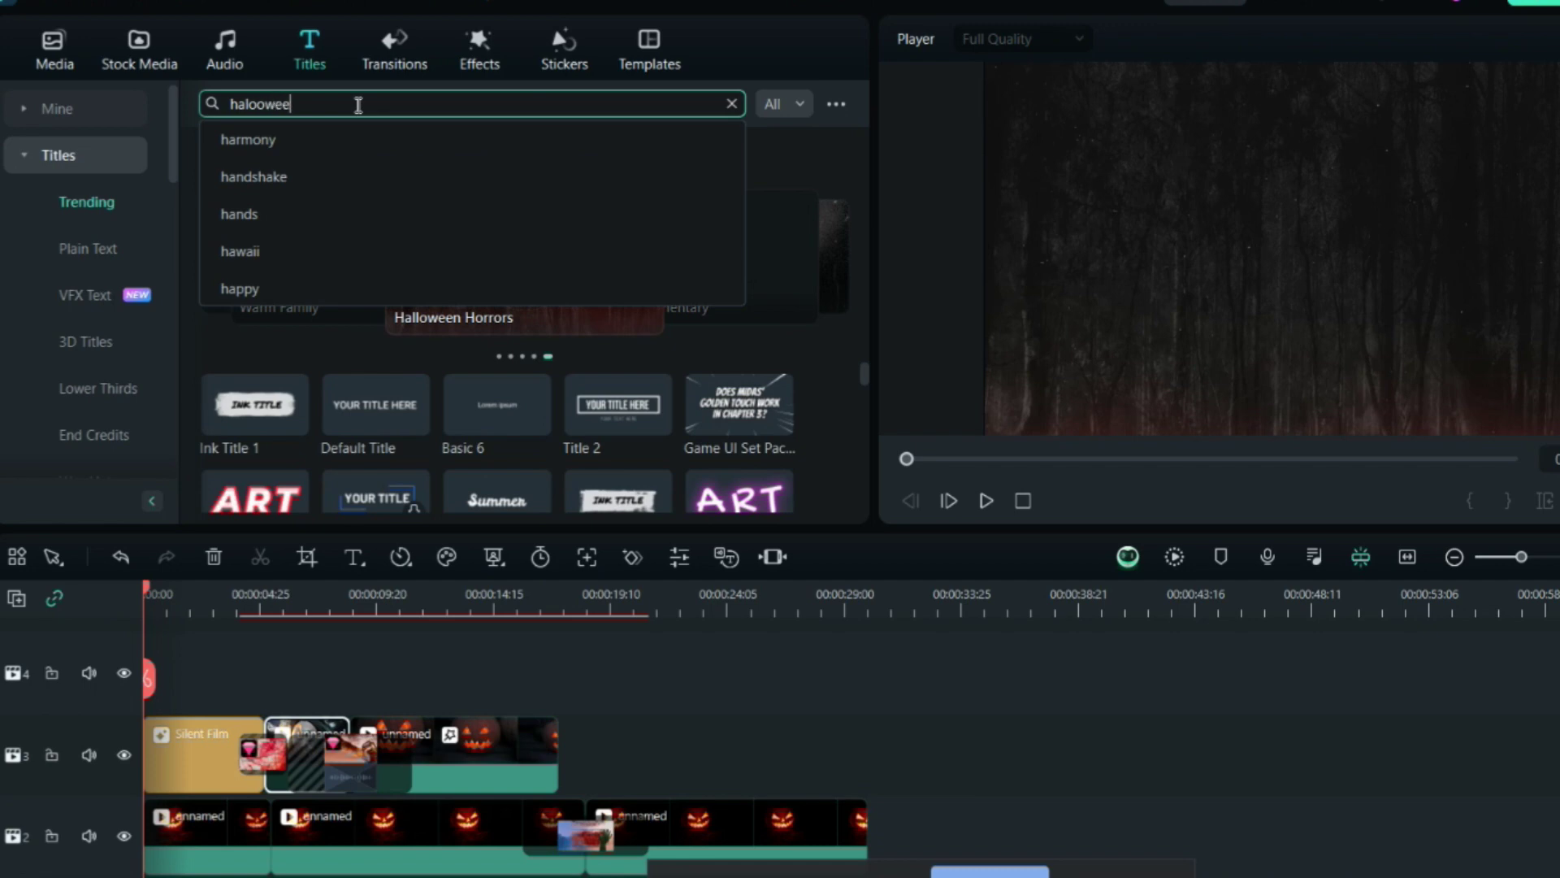
pyautogui.write('n')
pyautogui.press('Return')
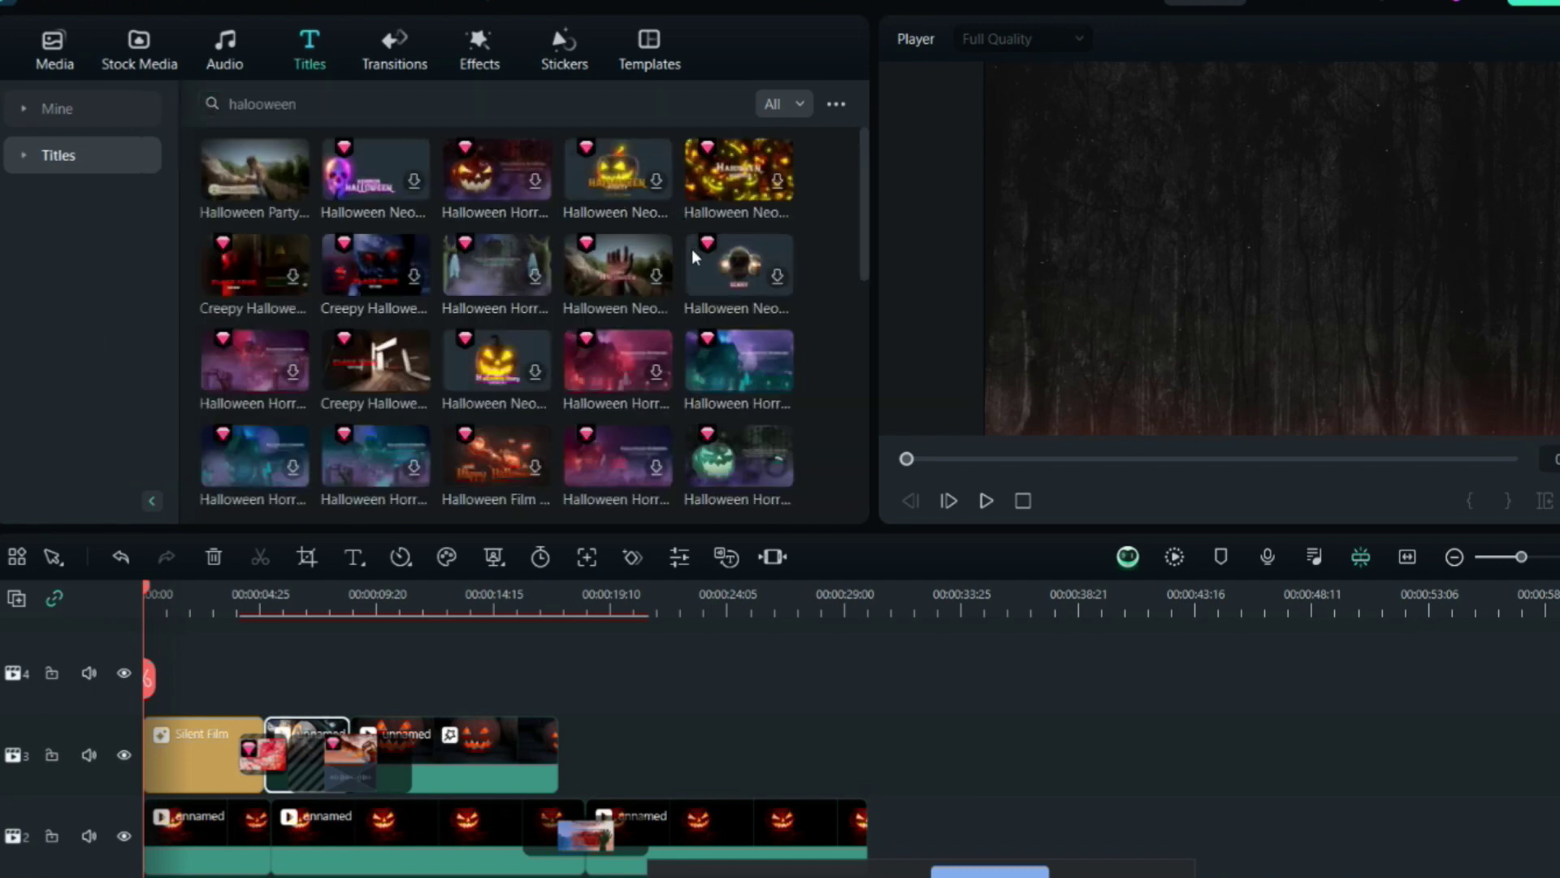
pyautogui.moveTo(587, 189)
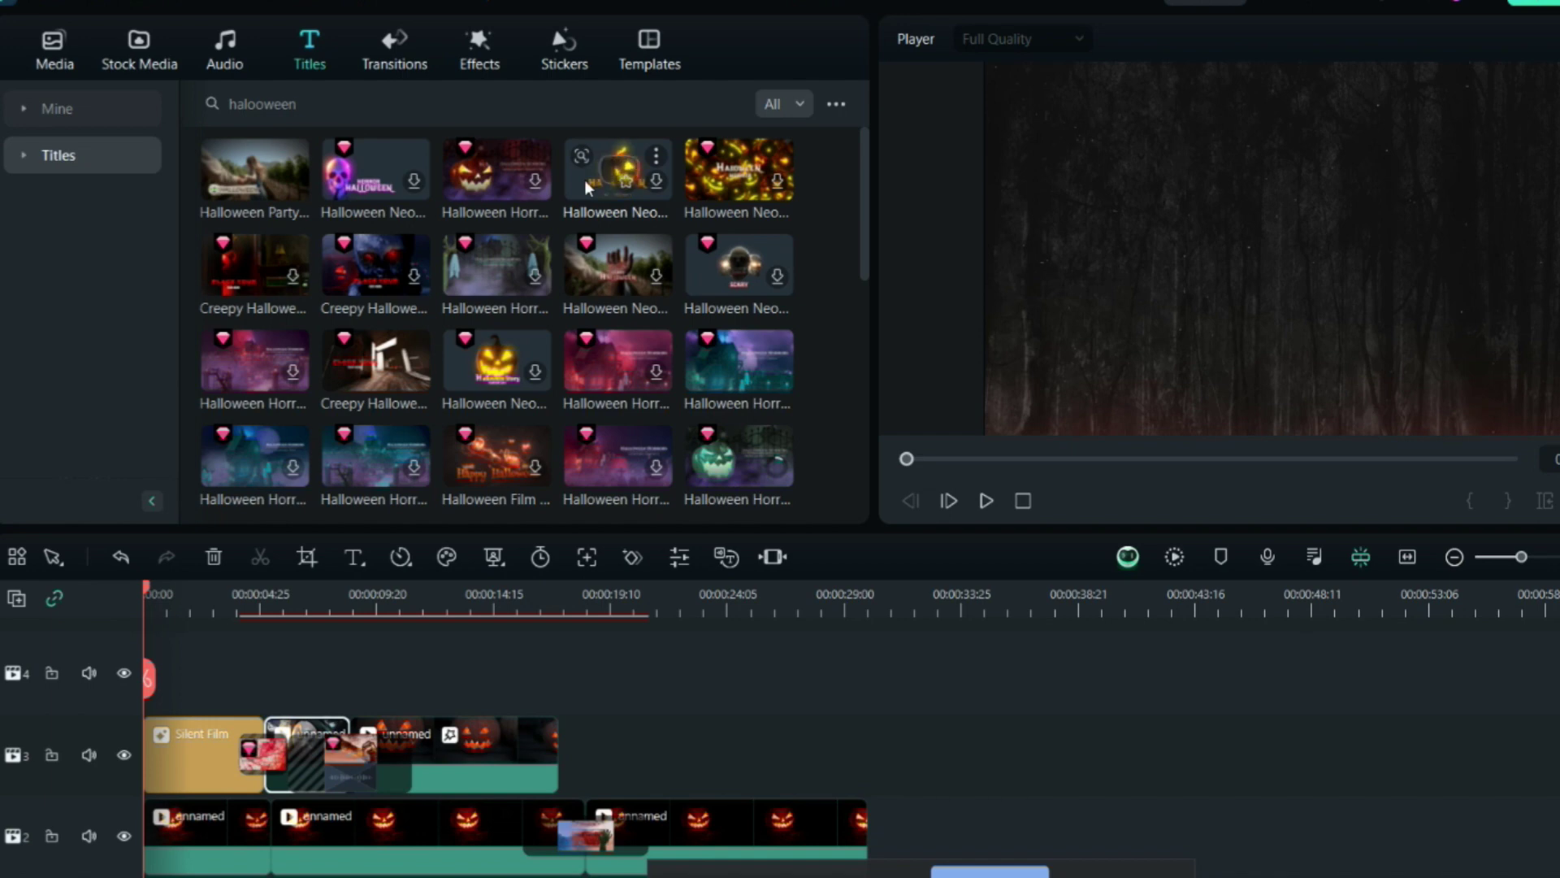
pyautogui.moveTo(587, 189); pyautogui.dragTo(185, 692)
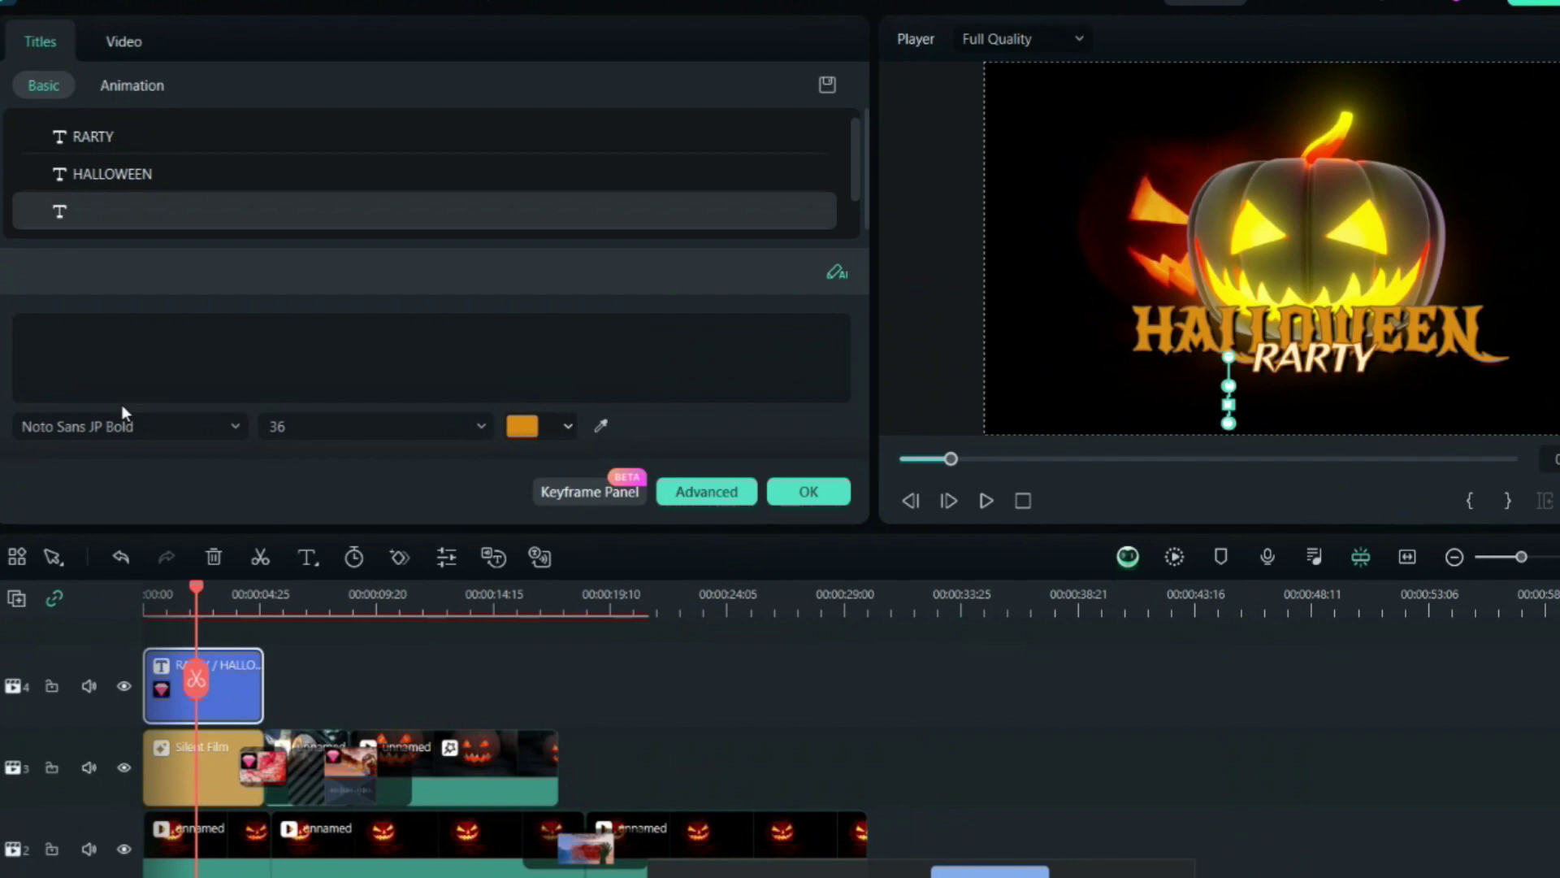
pyautogui.click(92, 338)
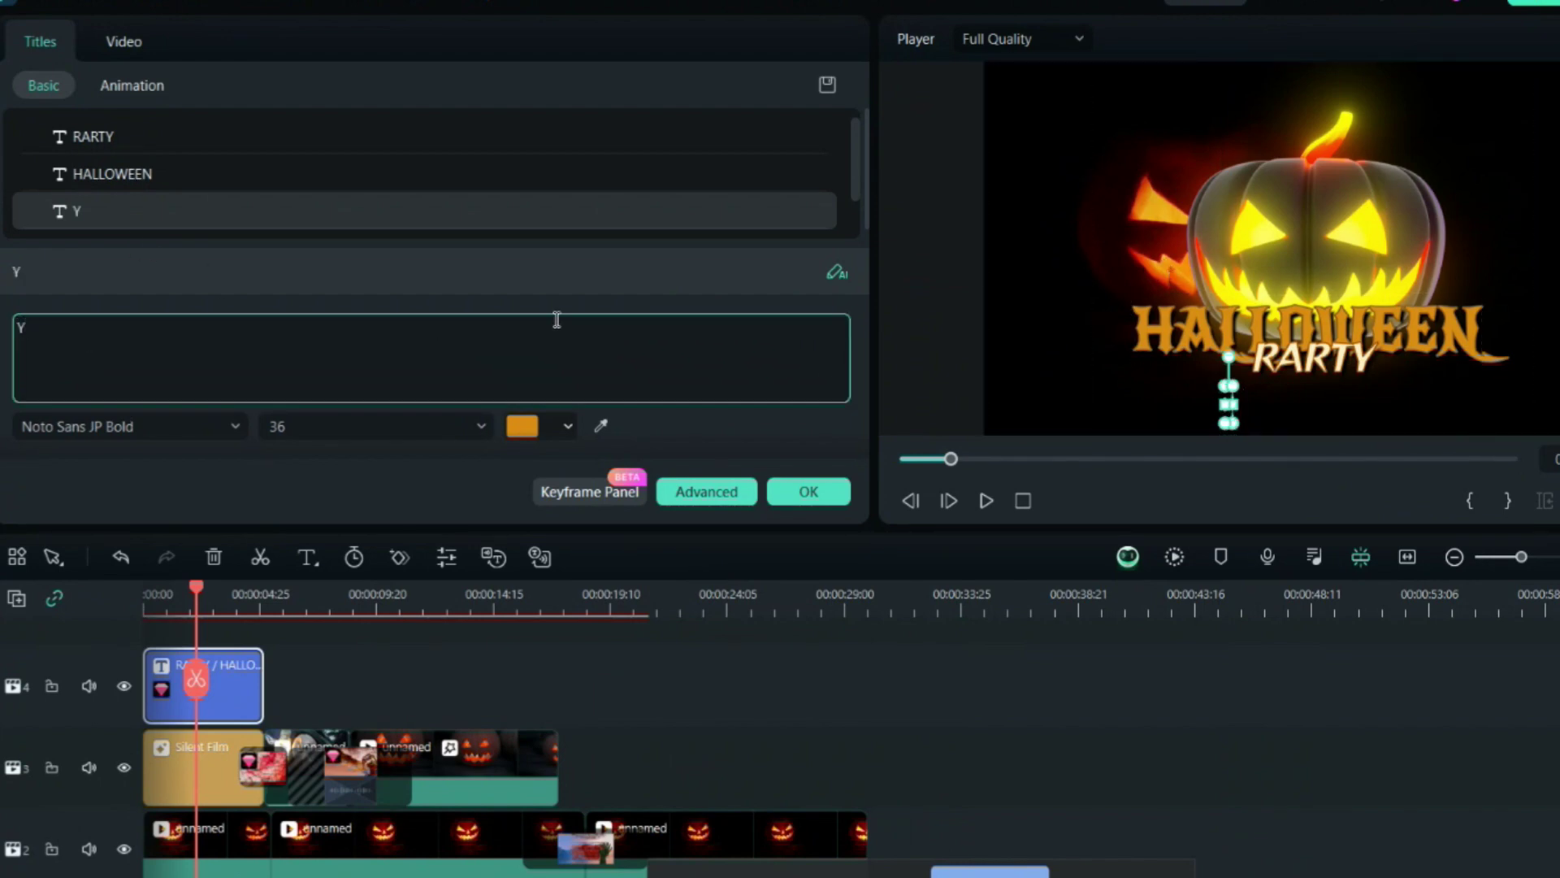
pyautogui.write('You ')
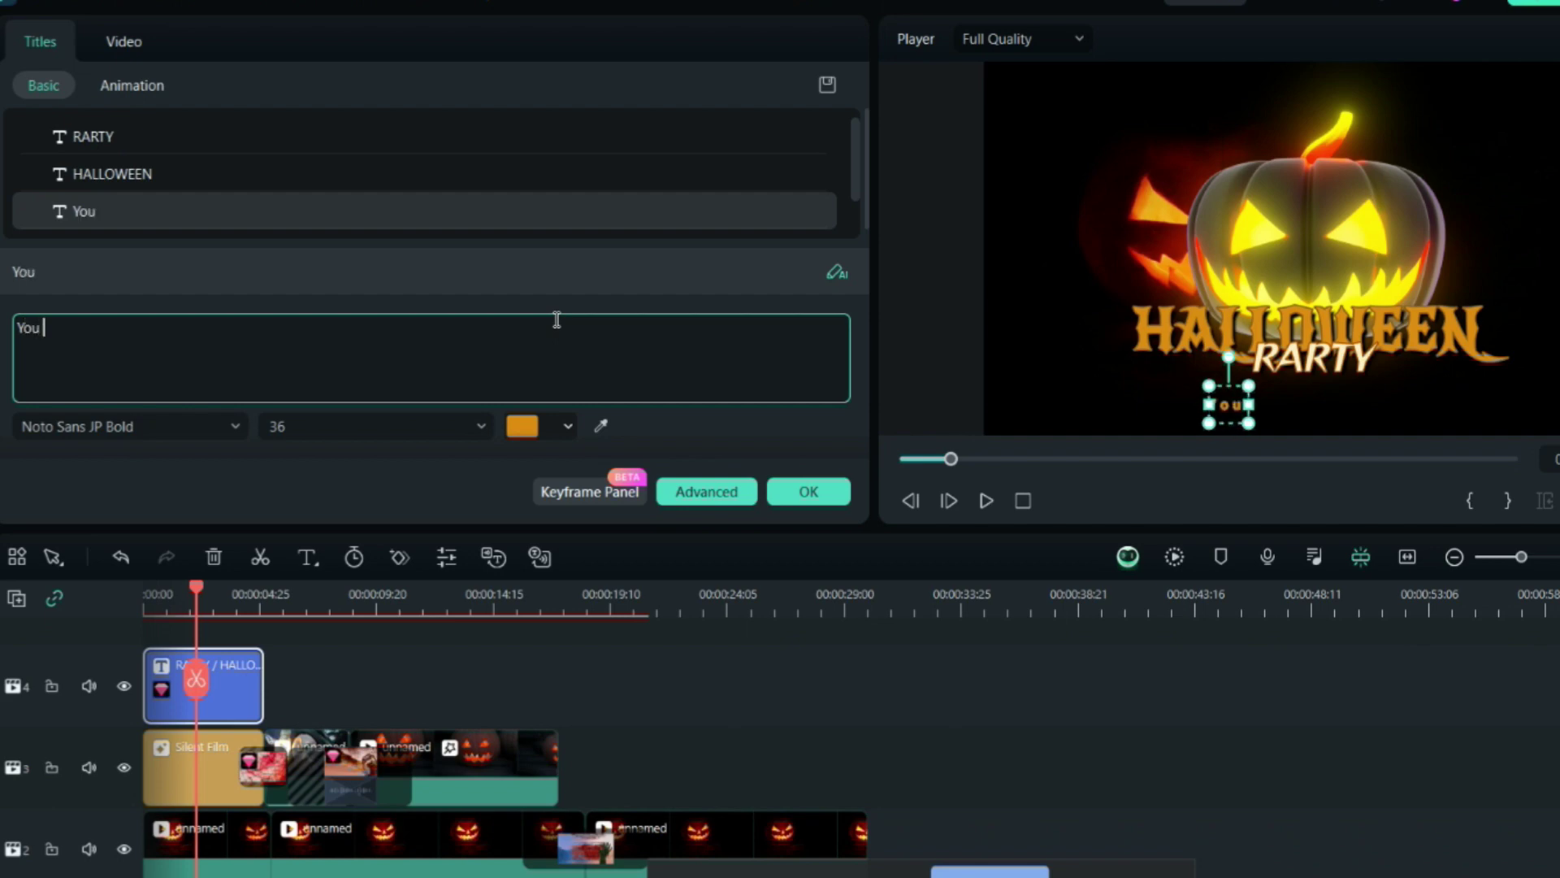
pyautogui.write('Are ')
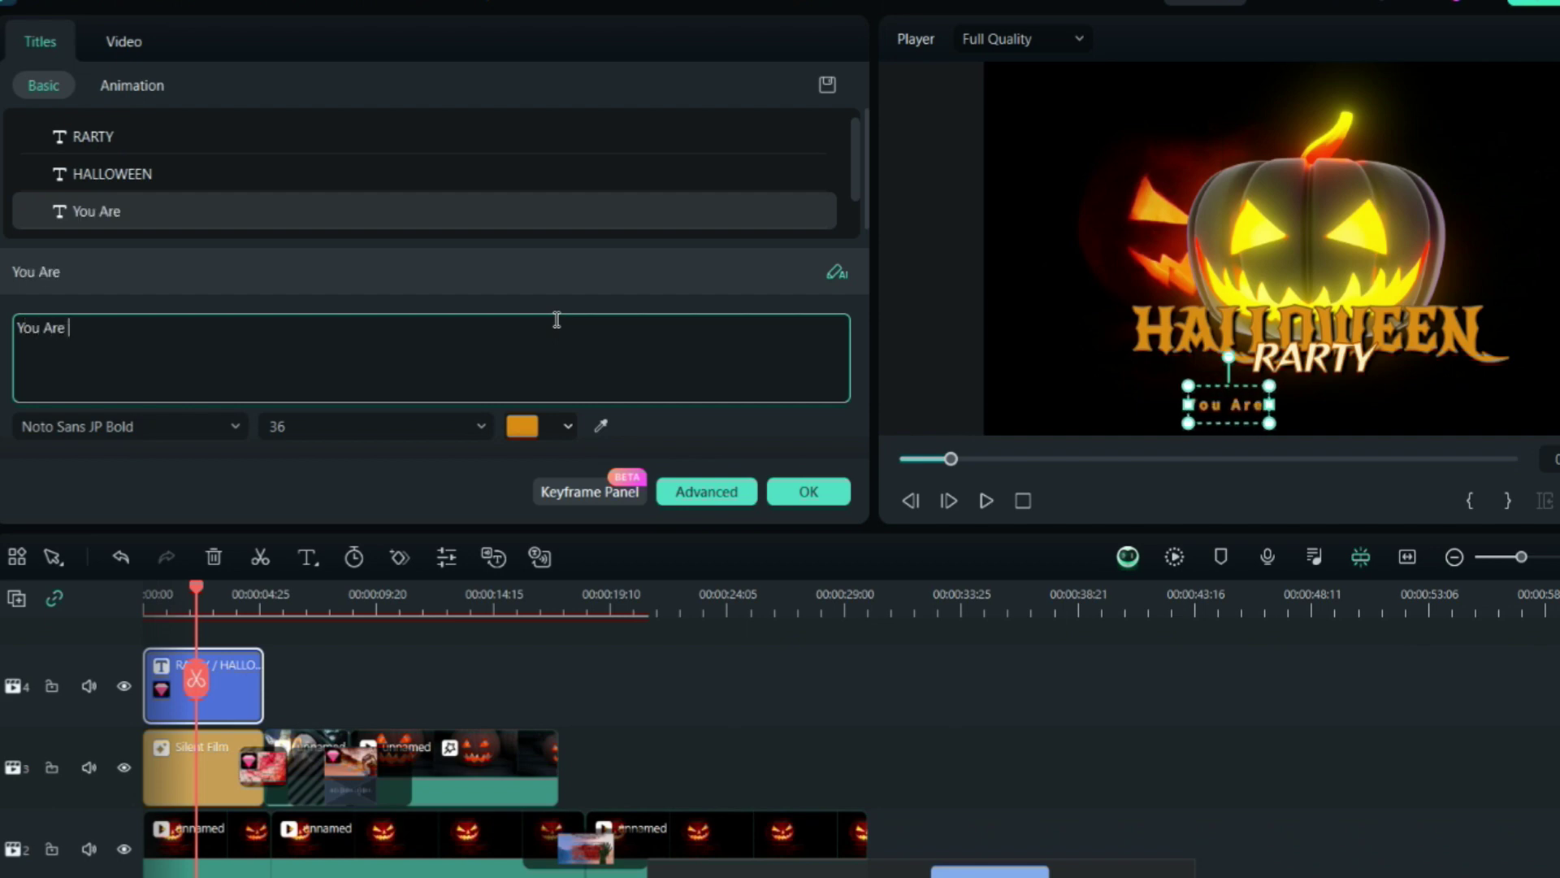
pyautogui.write('invite')
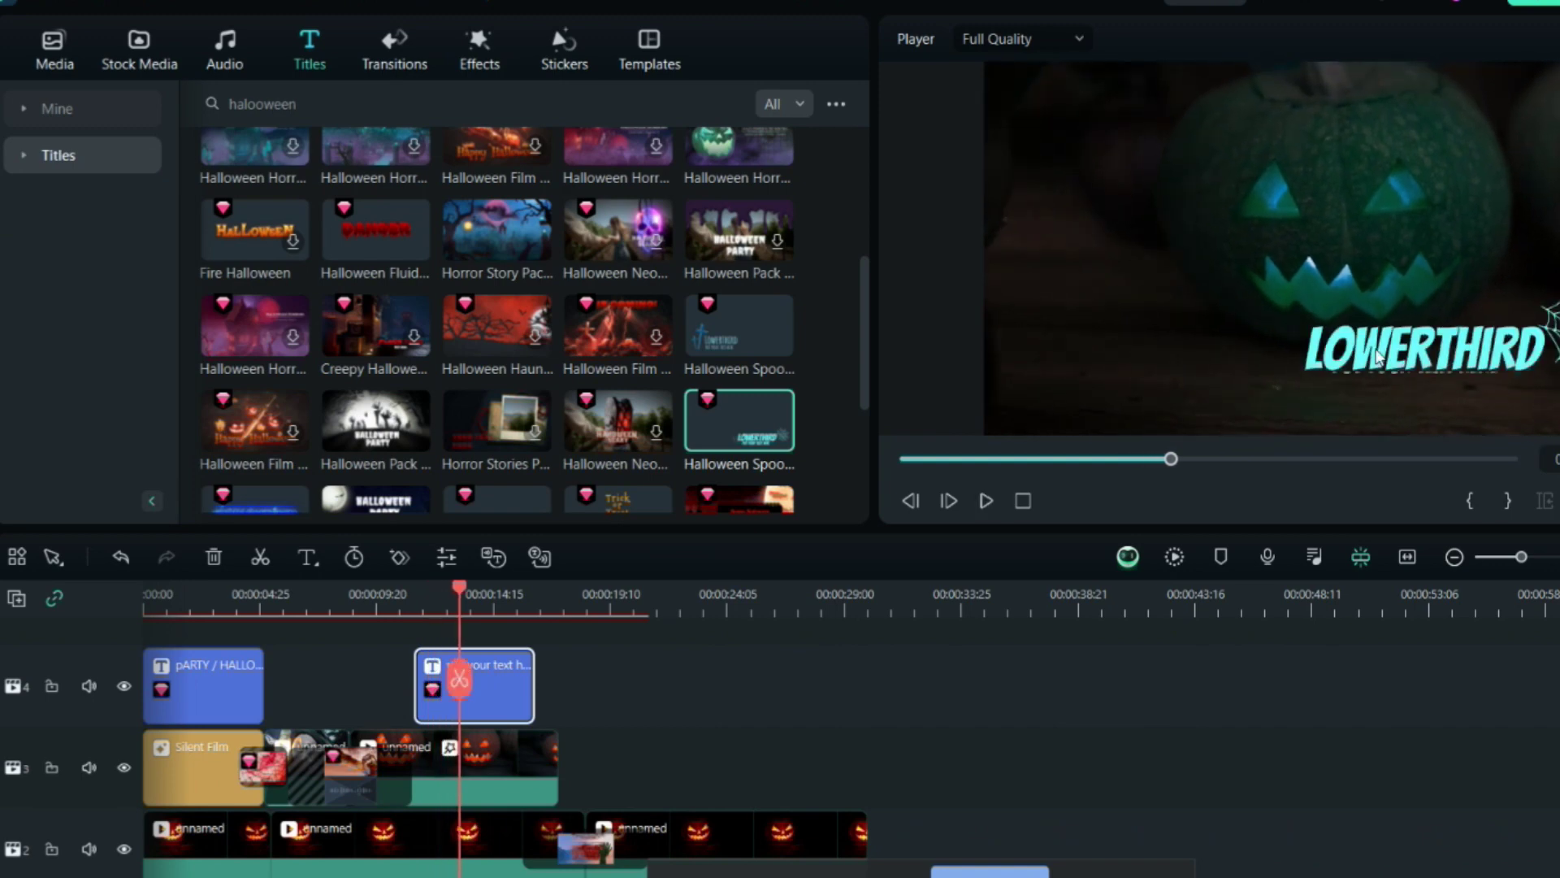
pyautogui.doubleClick(1376, 350)
pyautogui.write('at')
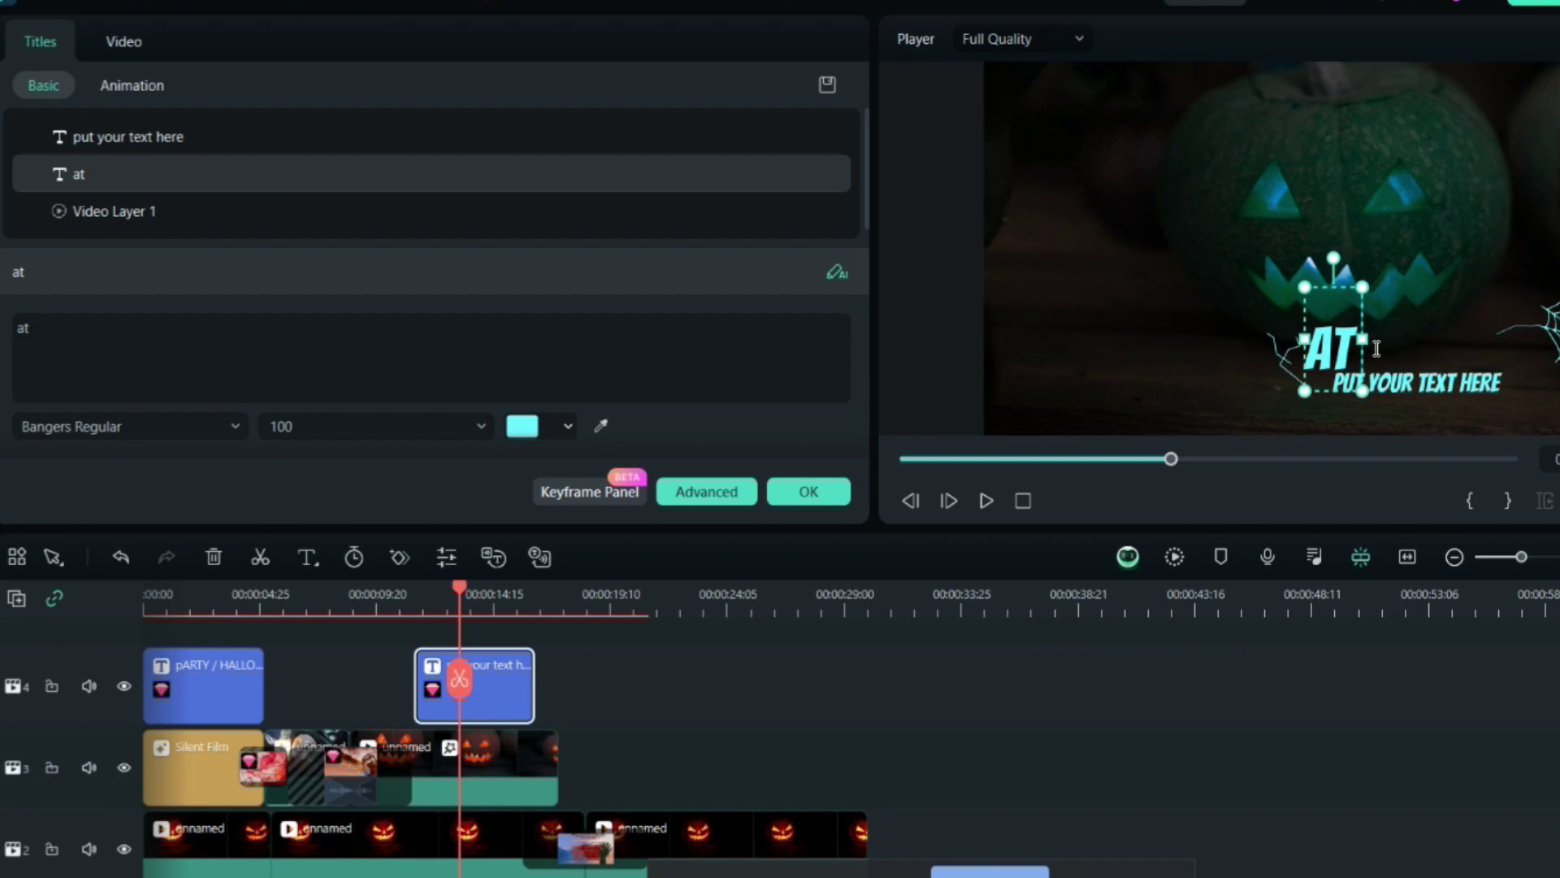
pyautogui.write('white ho')
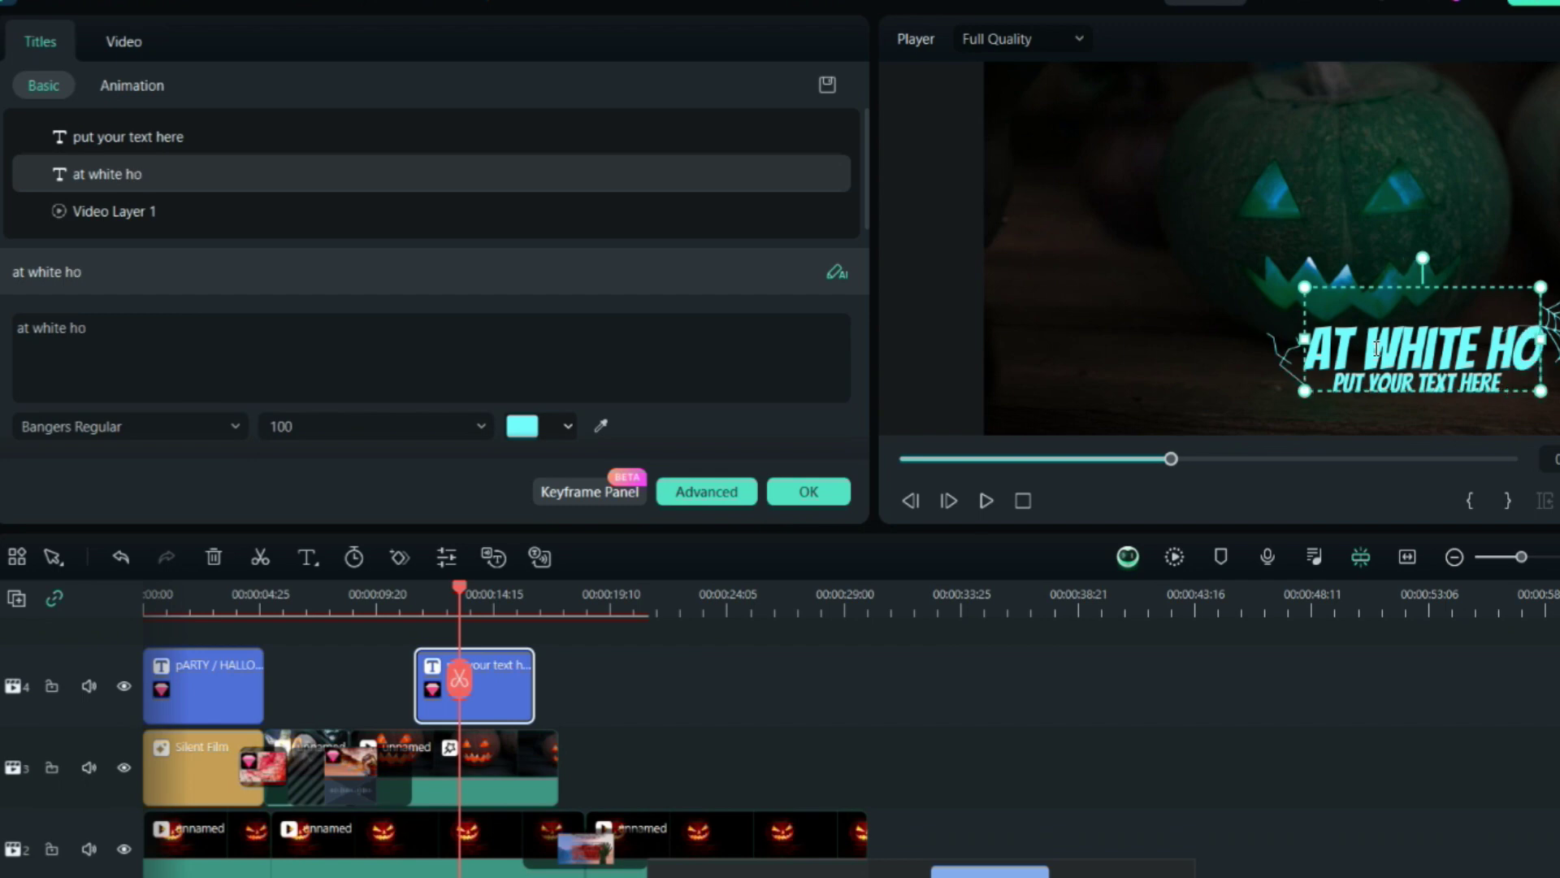
pyautogui.write('use')
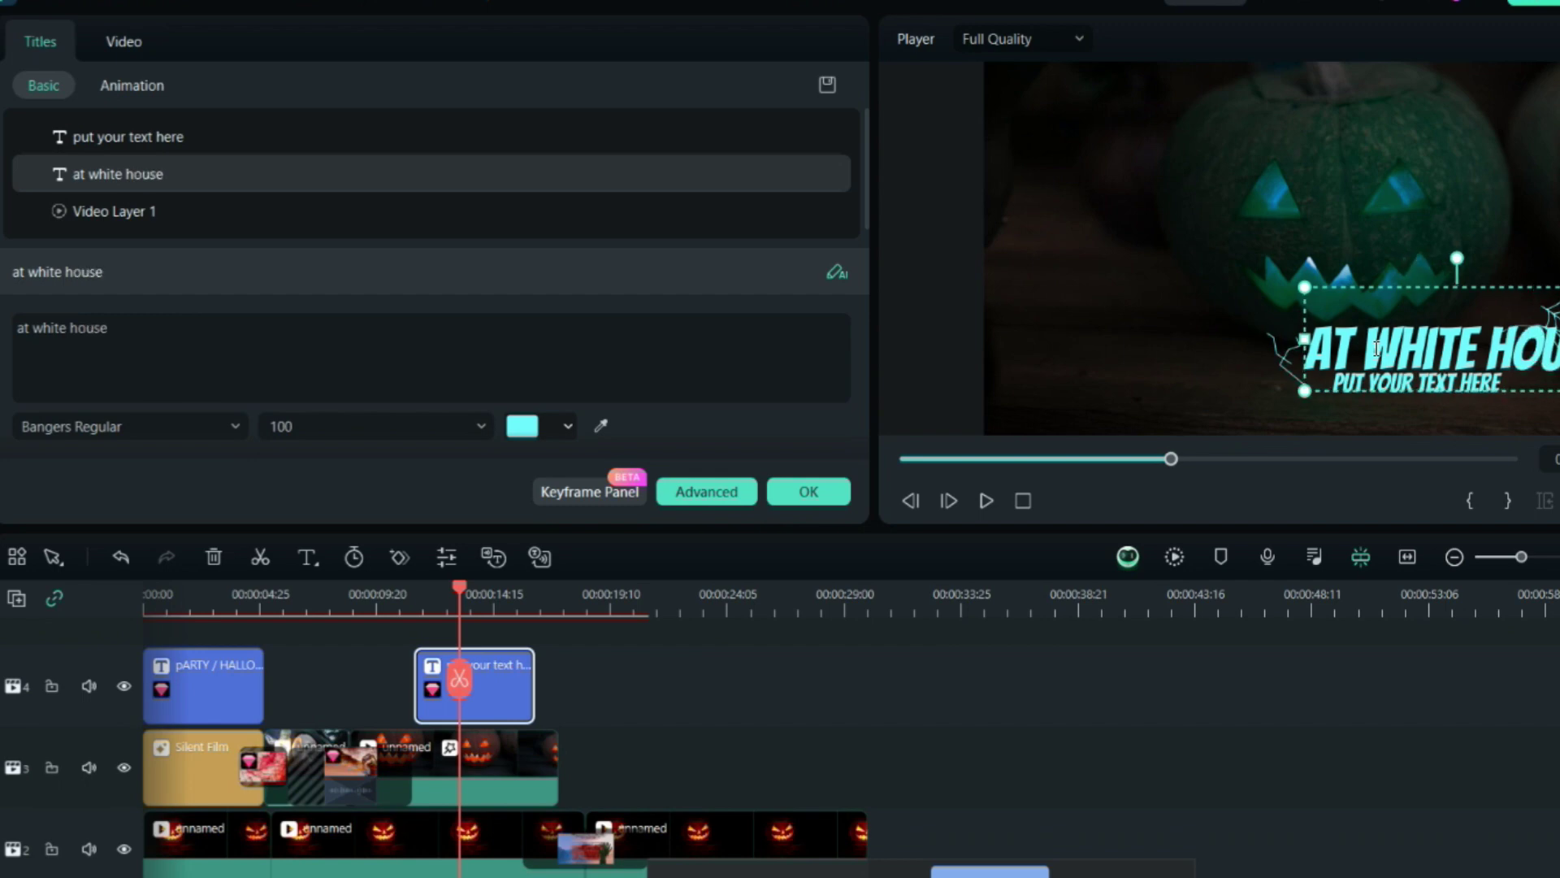
pyautogui.click(1421, 394)
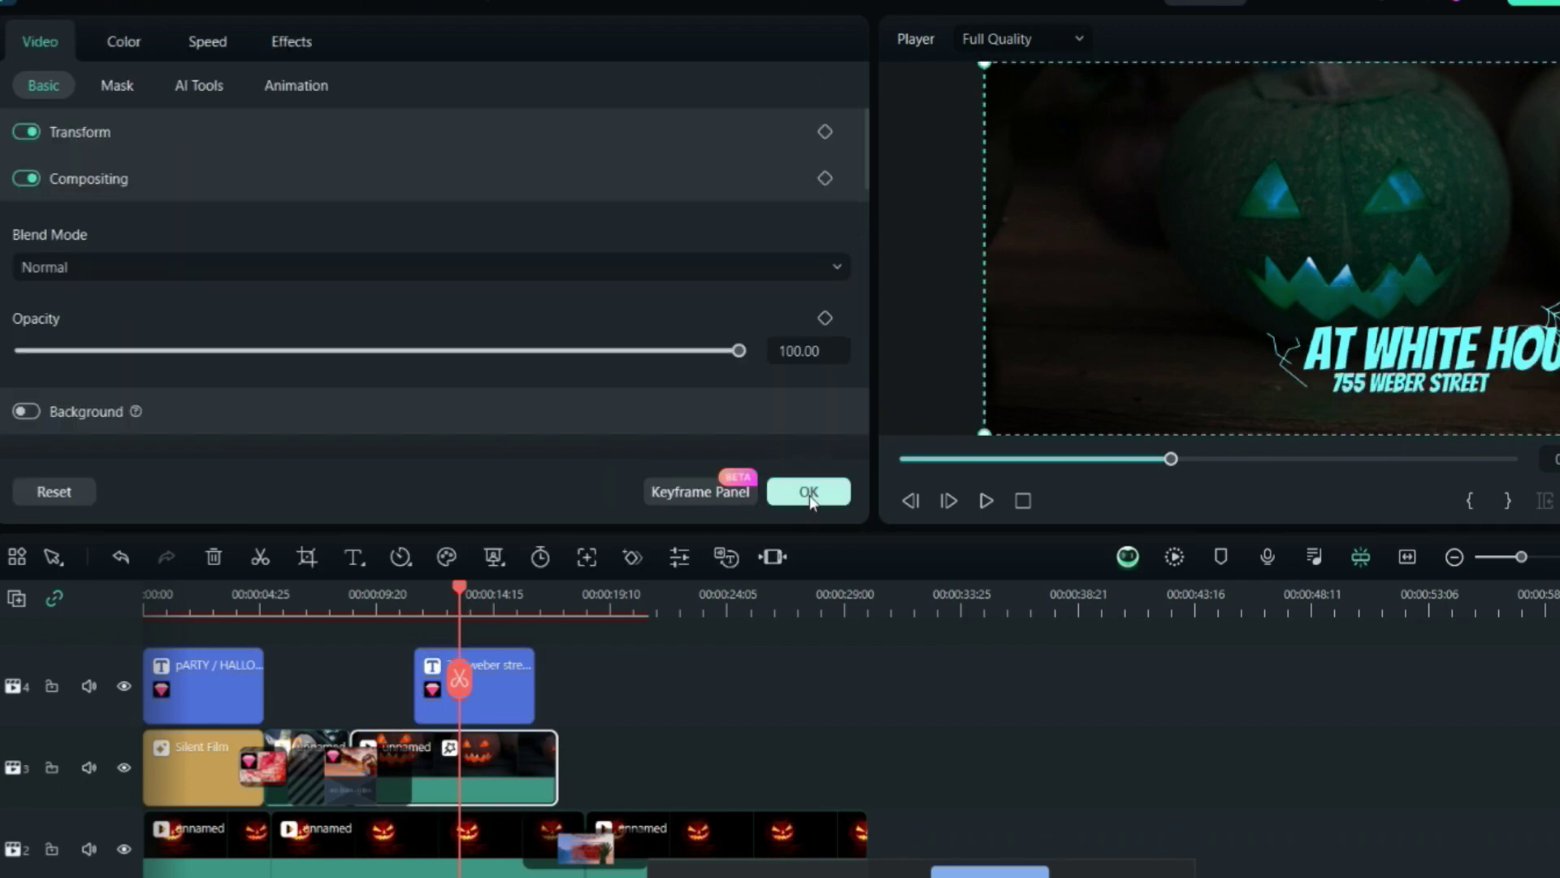
pyautogui.click(809, 492)
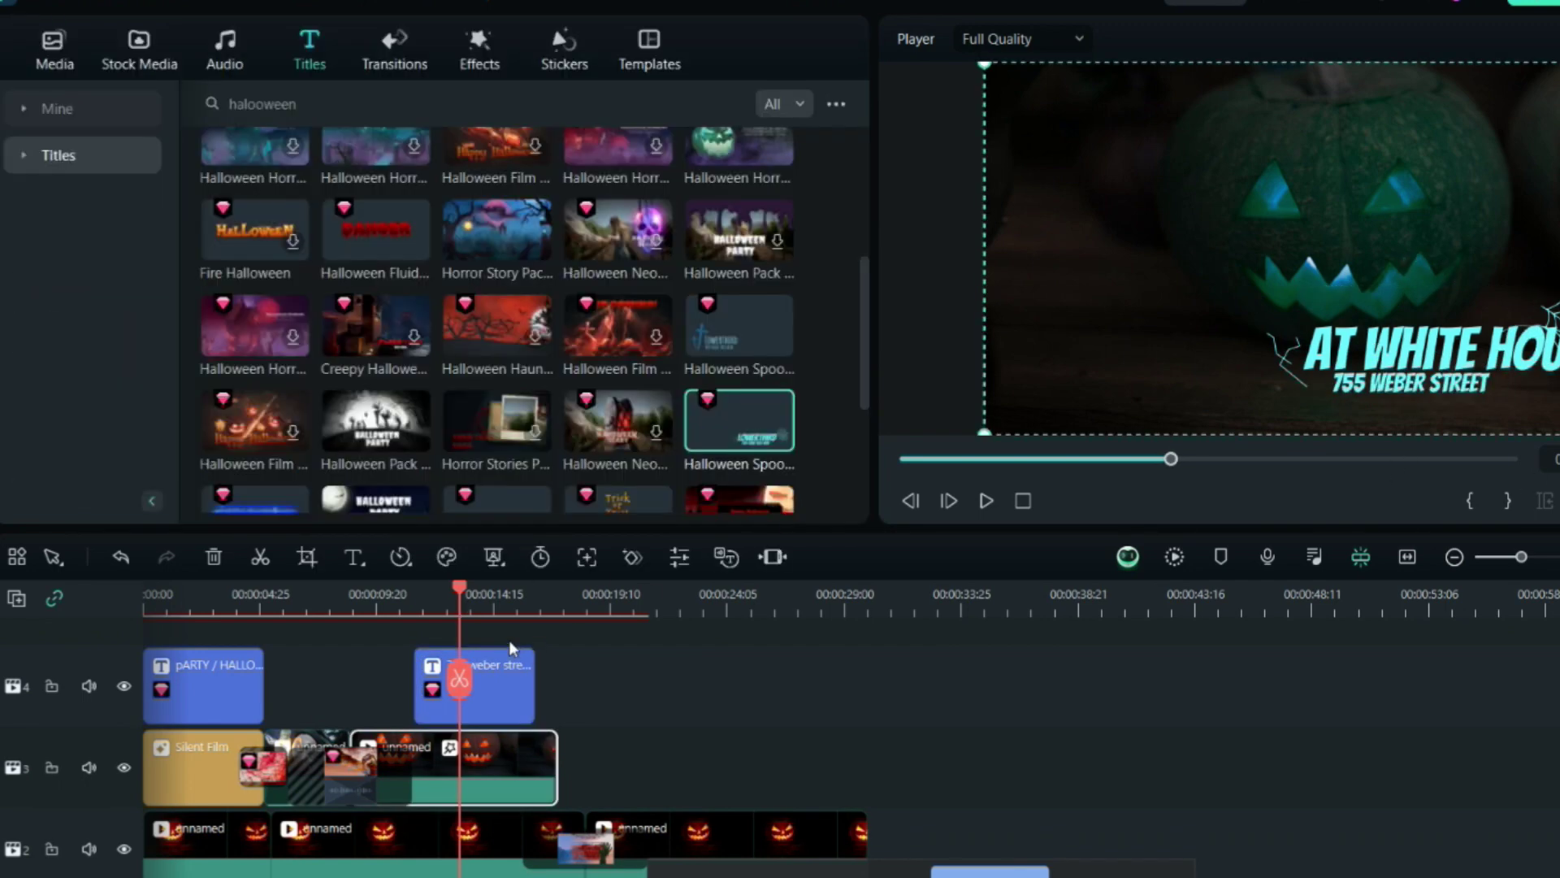
# Step: Trim the last pumpkin clip near 26 seconds and place the Halloween Spooky lower third on track 3
pyautogui.moveTo(467, 599); pyautogui.dragTo(795, 670)
pyautogui.moveTo(855, 830); pyautogui.dragTo(770, 831)
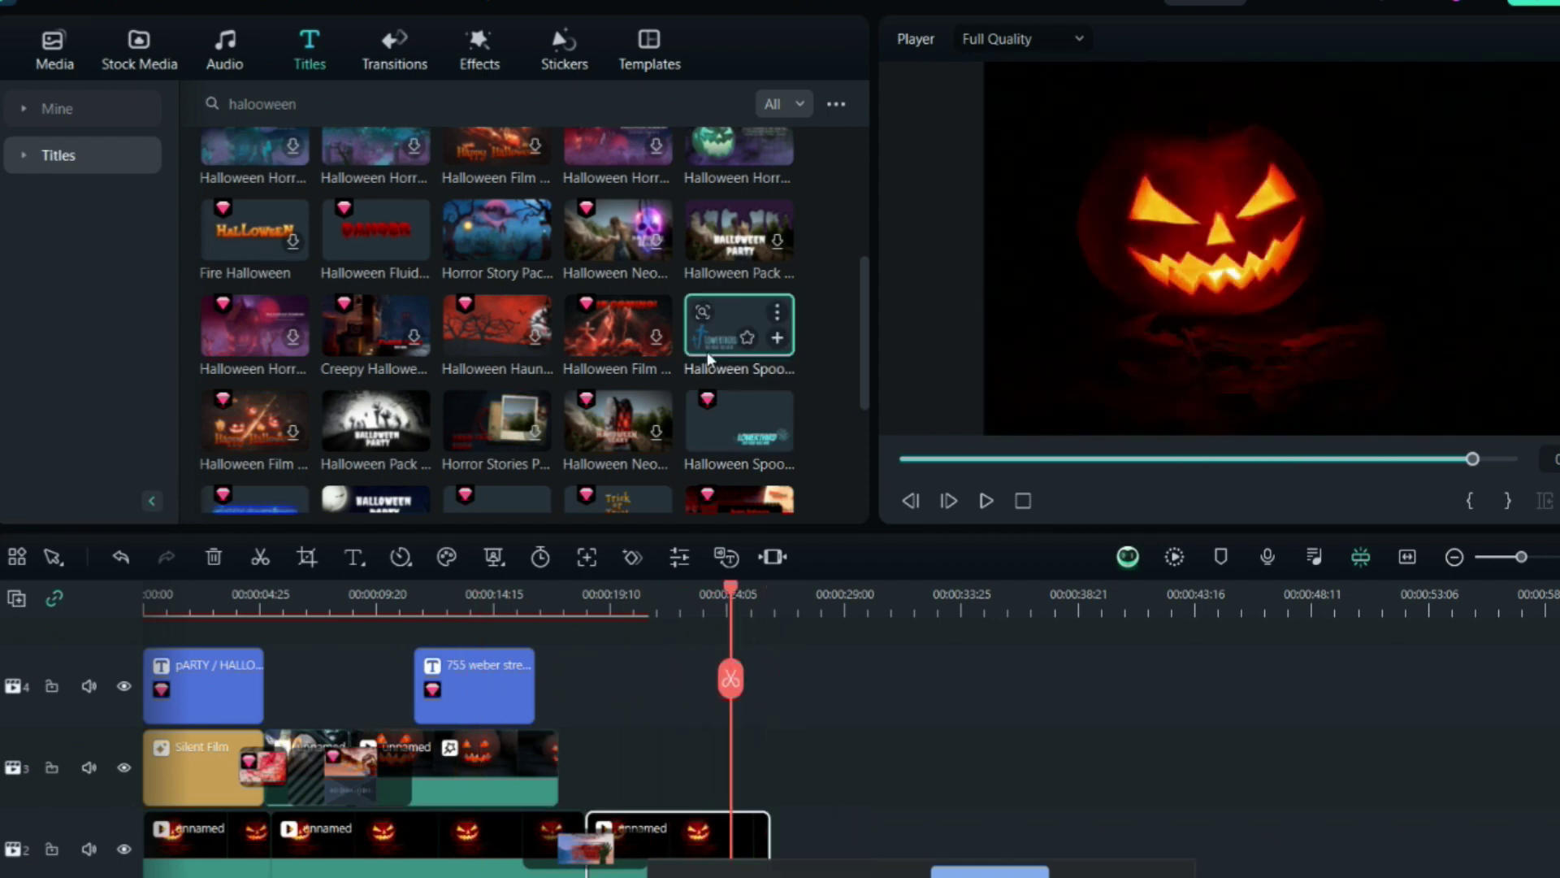
pyautogui.moveTo(736, 329); pyautogui.dragTo(671, 774)
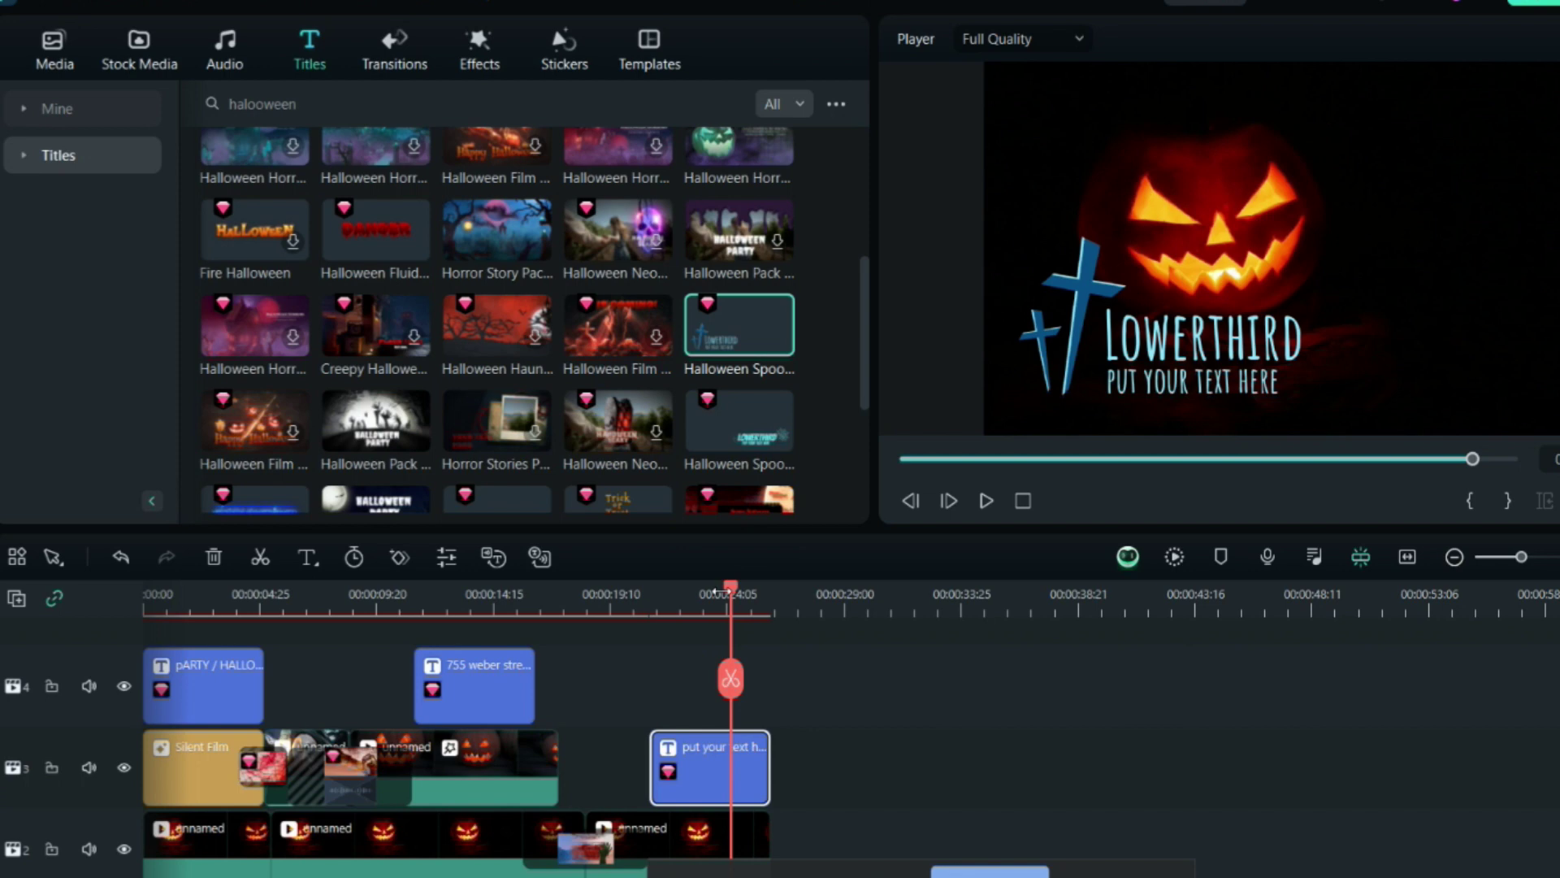
# Step: Change the closing title's text to 'See you soon' and return to the video's start
pyautogui.doubleClick(1113, 363)
pyautogui.click(1164, 330)
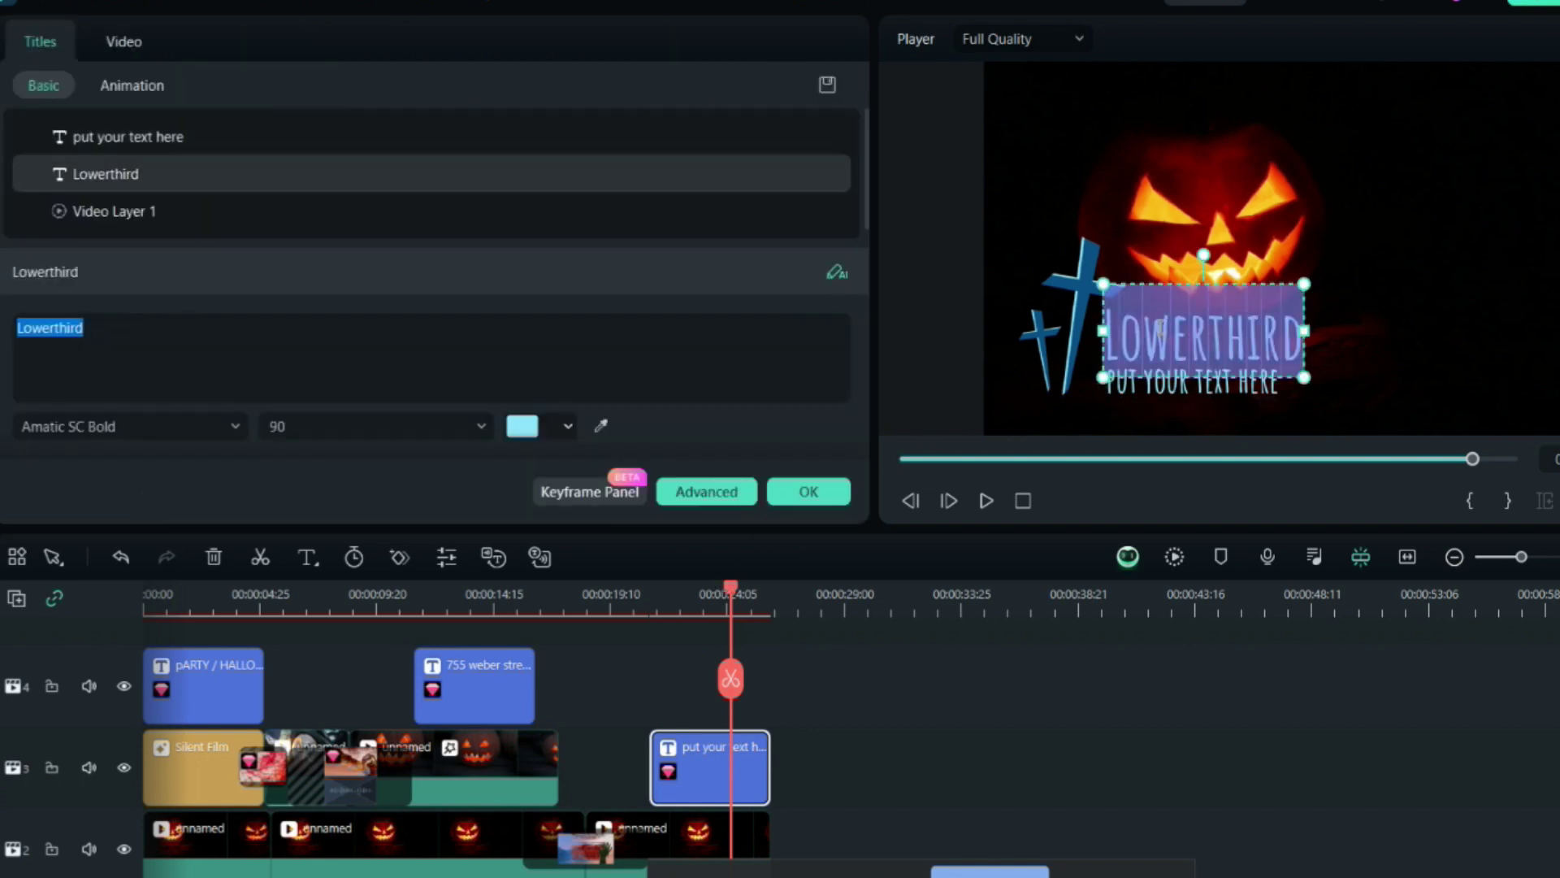
pyautogui.write('See you')
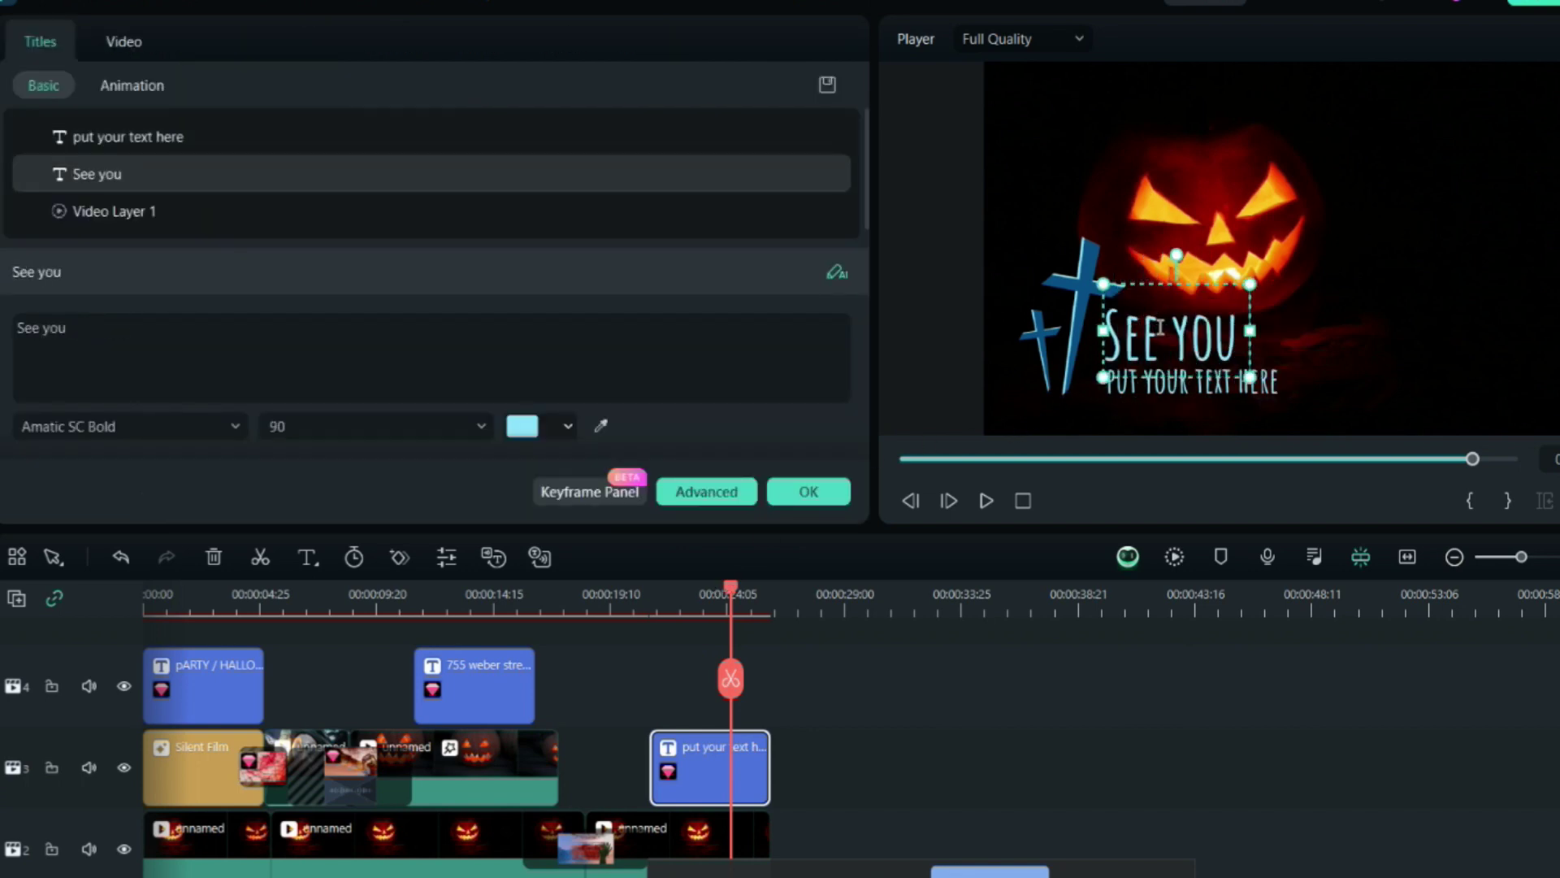
pyautogui.write(' soo')
pyautogui.write('n')
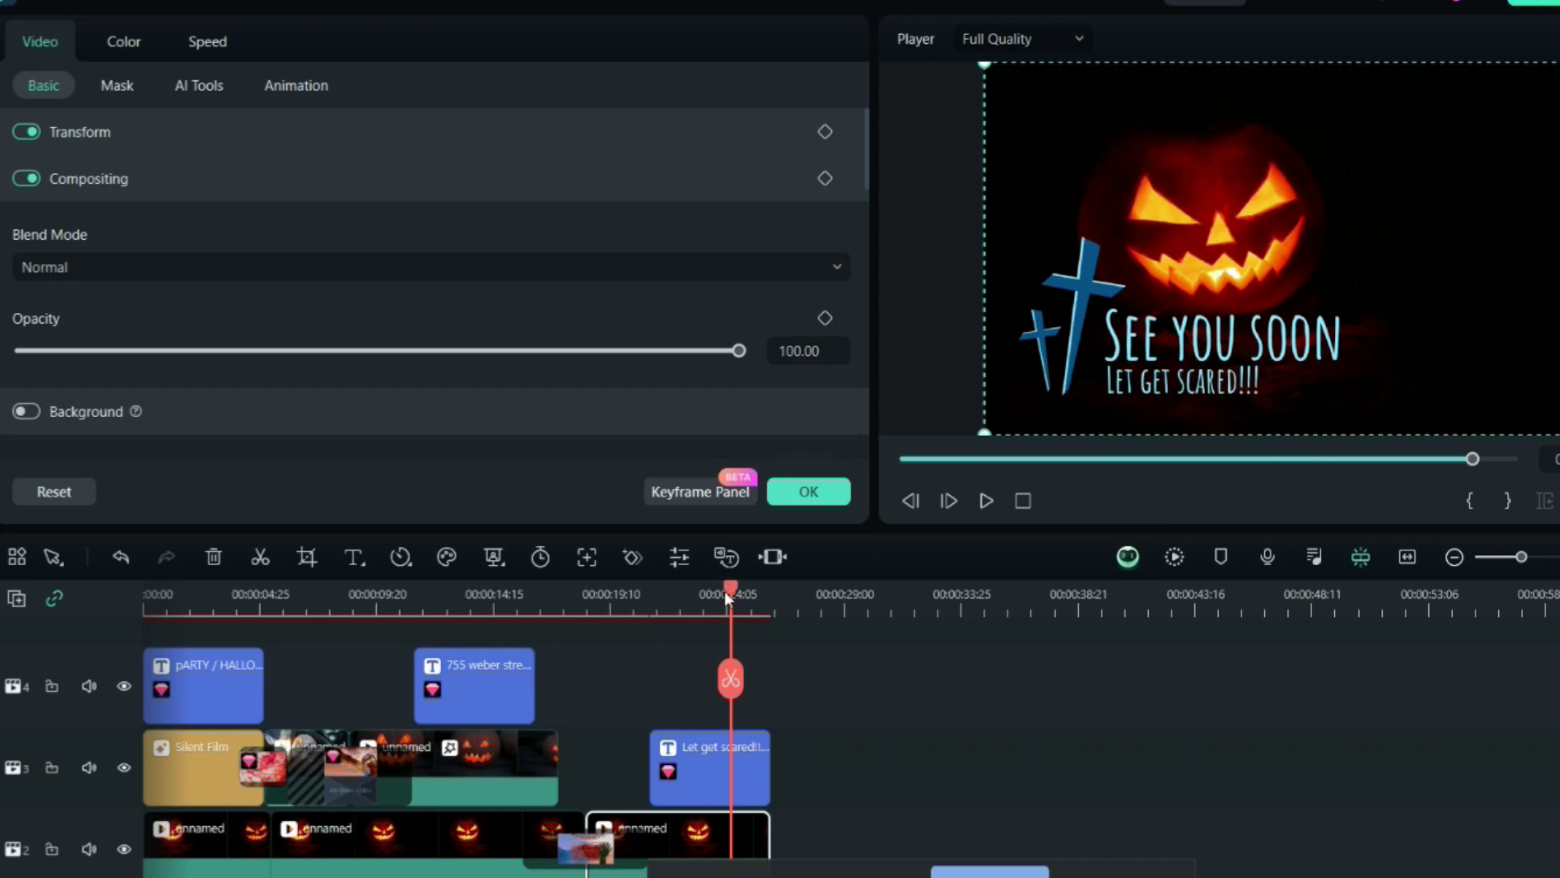
pyautogui.press('Home')
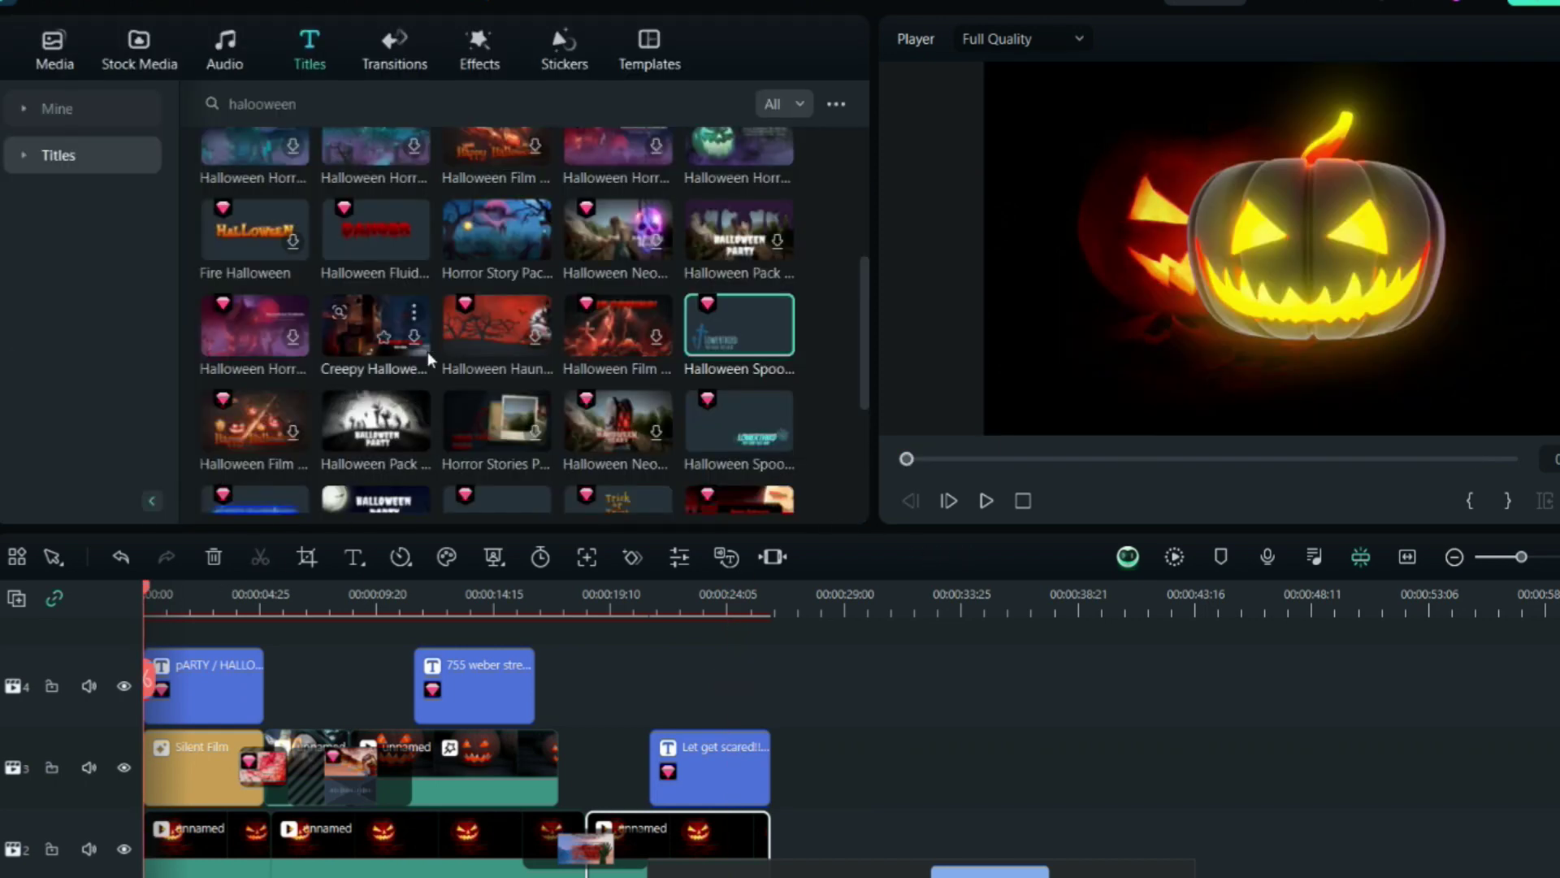
# Step: Search the music library for 'horror' and add Creeping Terror under the whole video
pyautogui.click(239, 42)
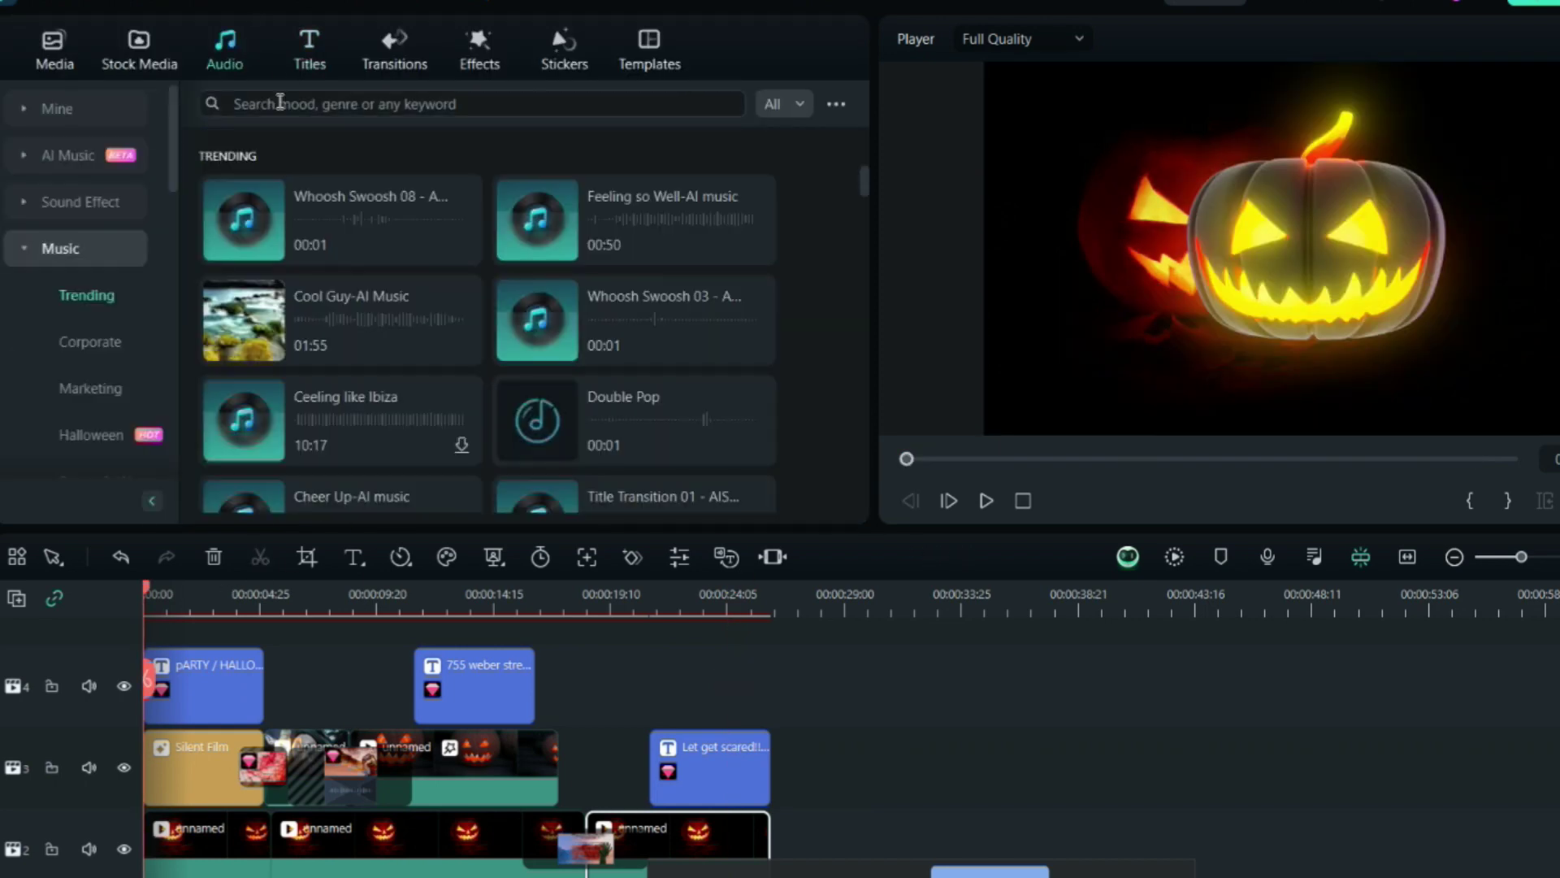
pyautogui.click(280, 103)
pyautogui.write('h')
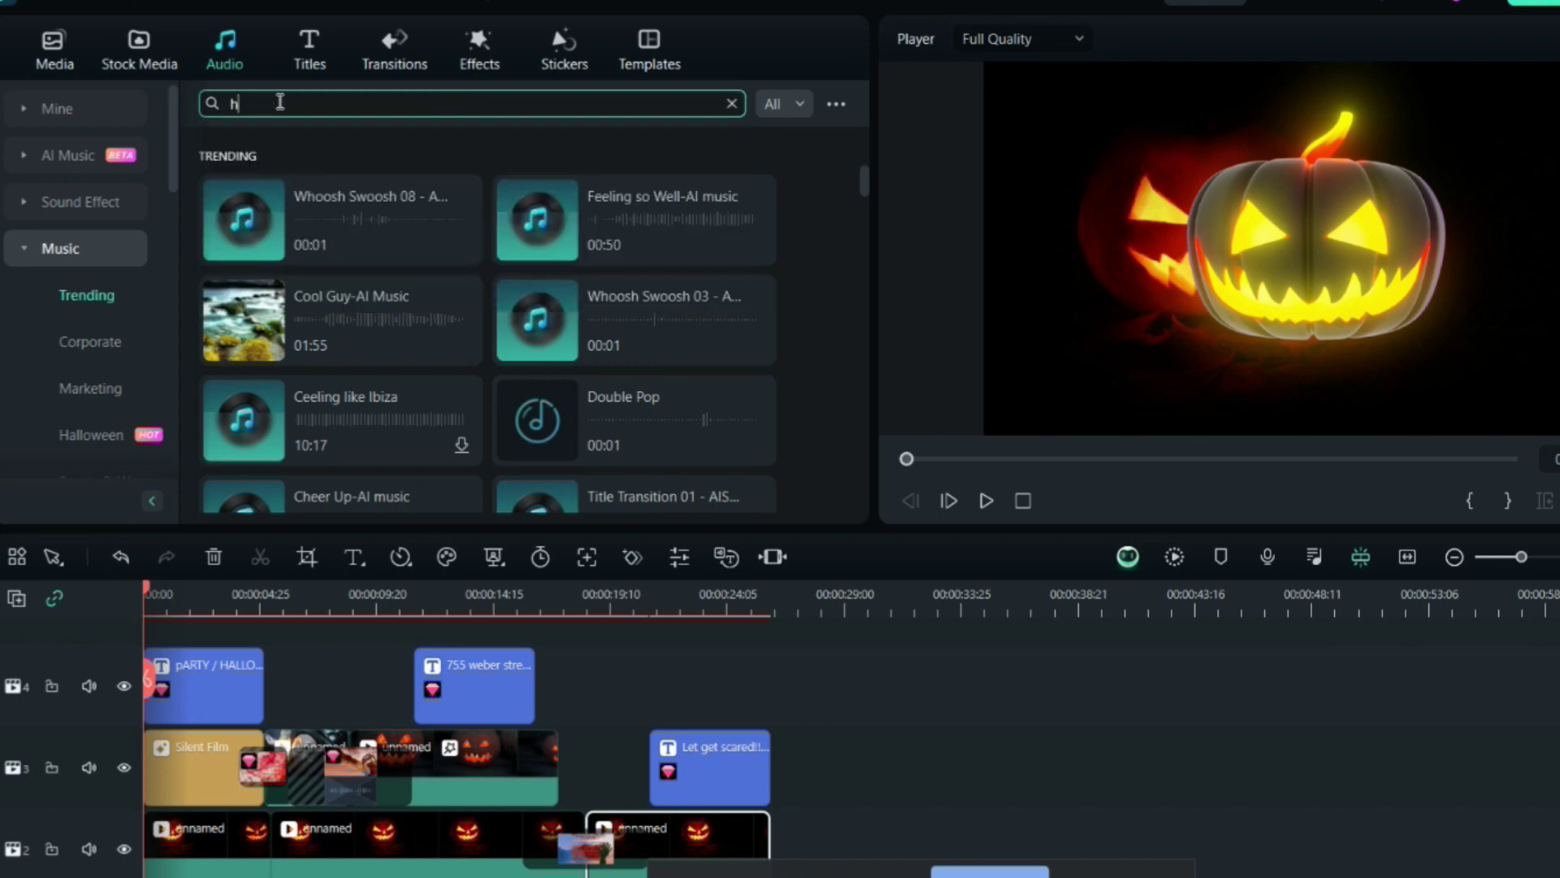
pyautogui.write('orror')
pyautogui.press('Return')
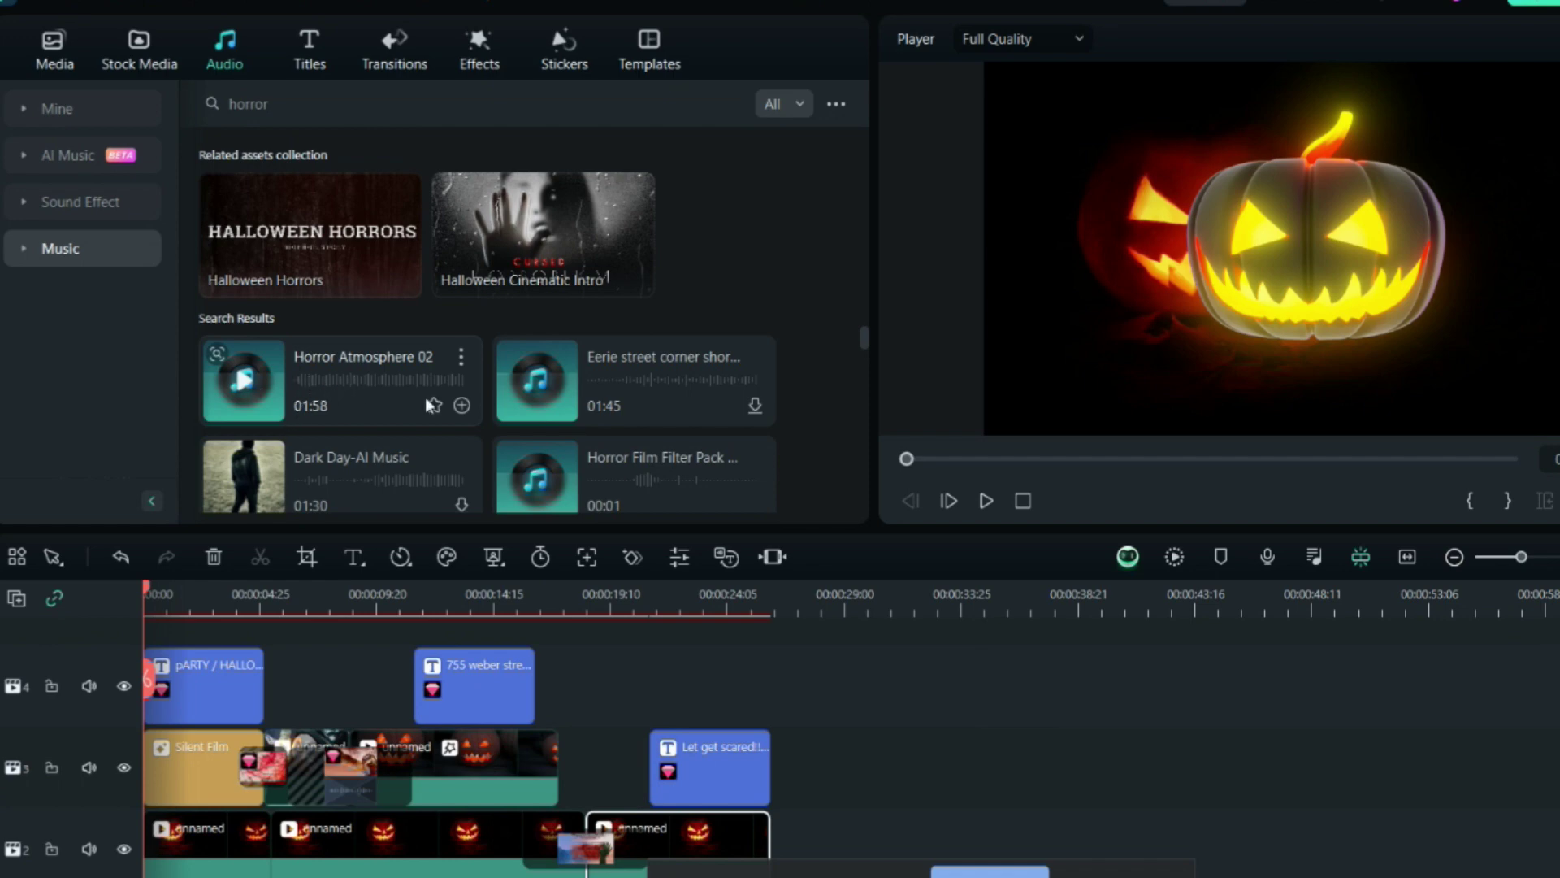
pyautogui.click(637, 383)
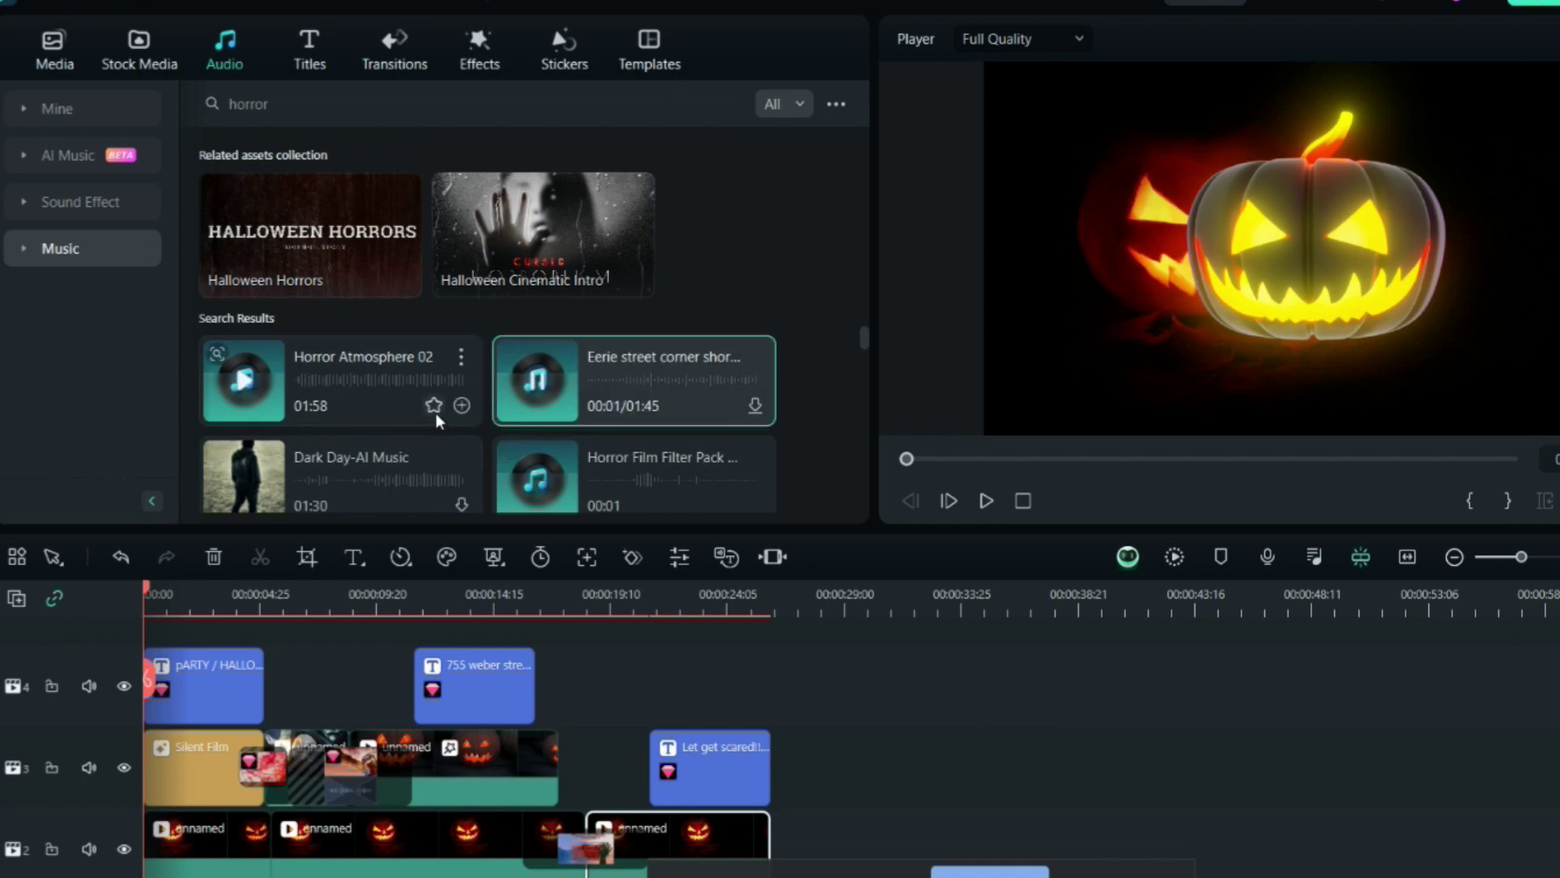
pyautogui.scroll(-5, 374, 366)
pyautogui.click(585, 271)
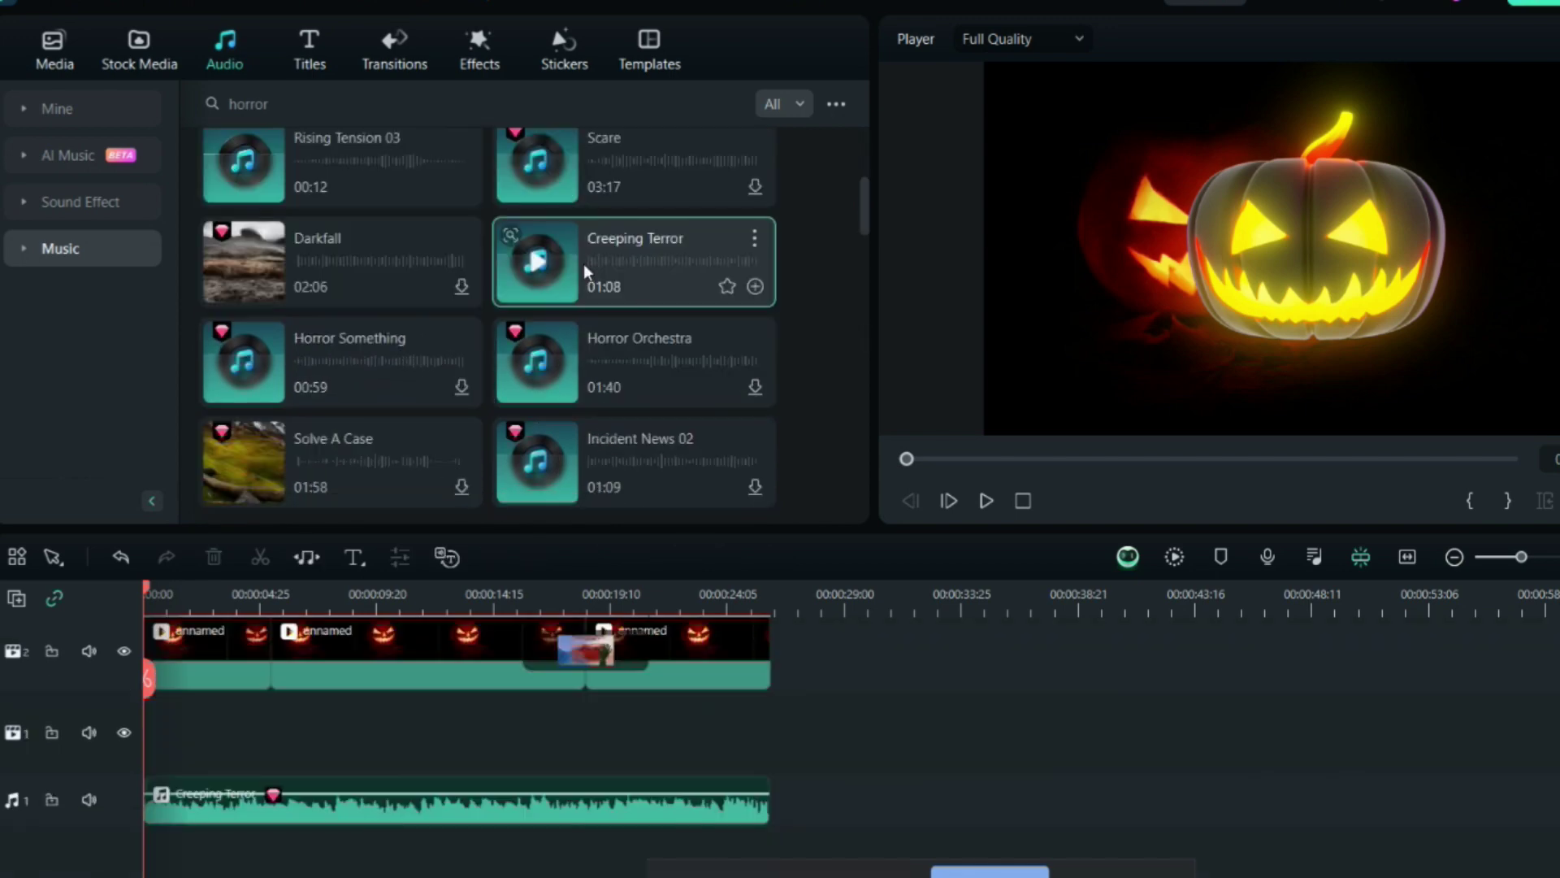